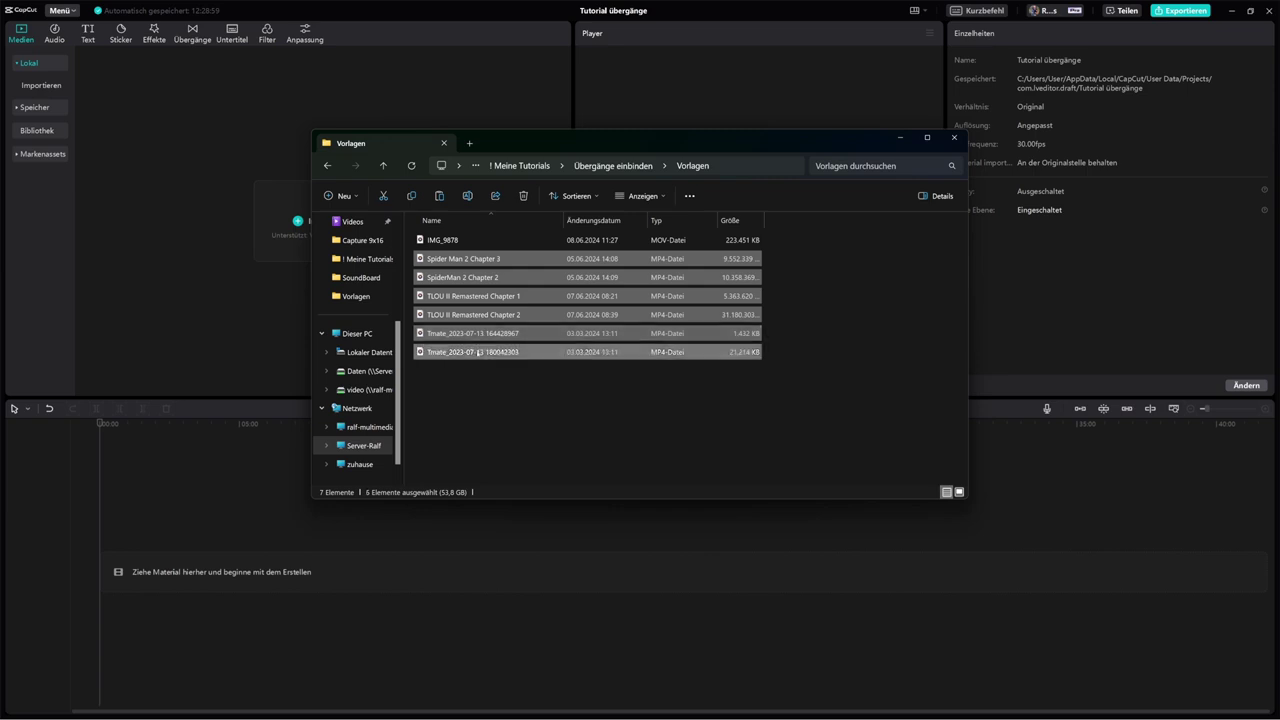
- Import the six selected MP4 files from the Vorlagen folder into the project's media
{"action": "left_click_drag", "start_coordinate": [470, 259], "coordinate": [245, 285]}
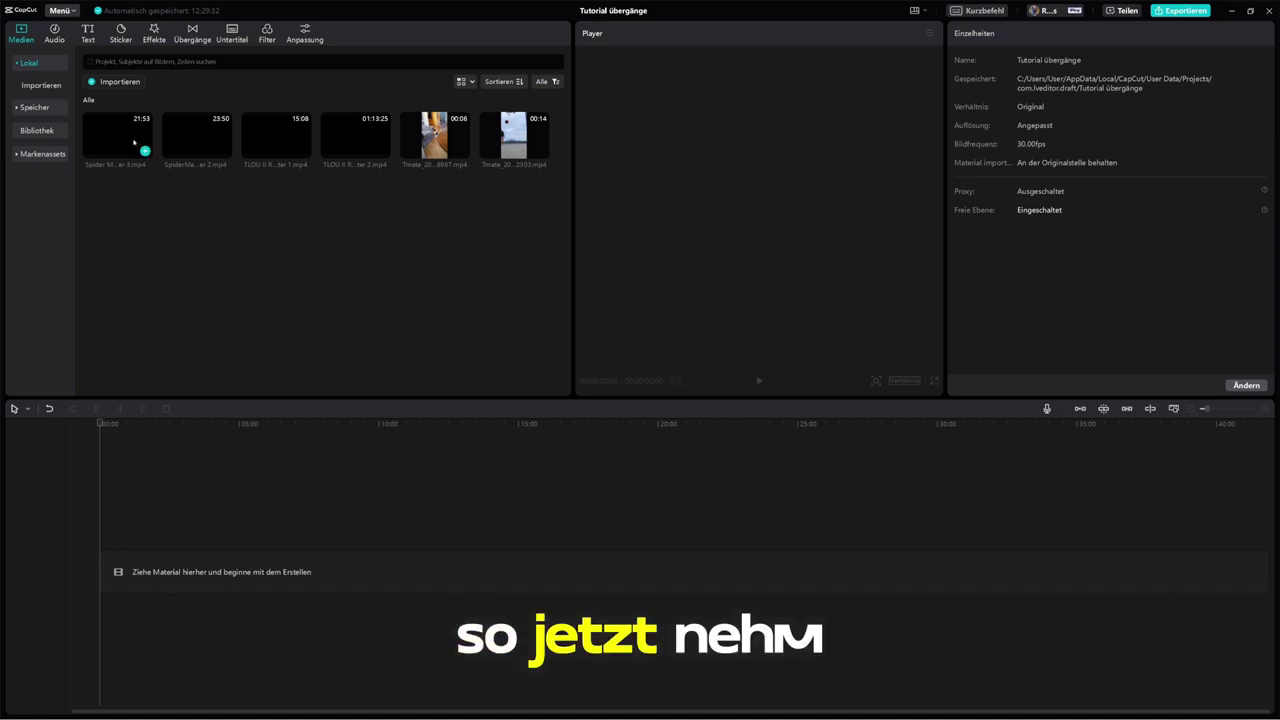
- Place Spider Man 2 Chapter 3.mp4 and TLOU II Remastered Chapter 1.mp4 on the timeline and close the gap with the magnetic main track
{"action": "left_click_drag", "start_coordinate": [161, 384], "coordinate": [109, 576]}
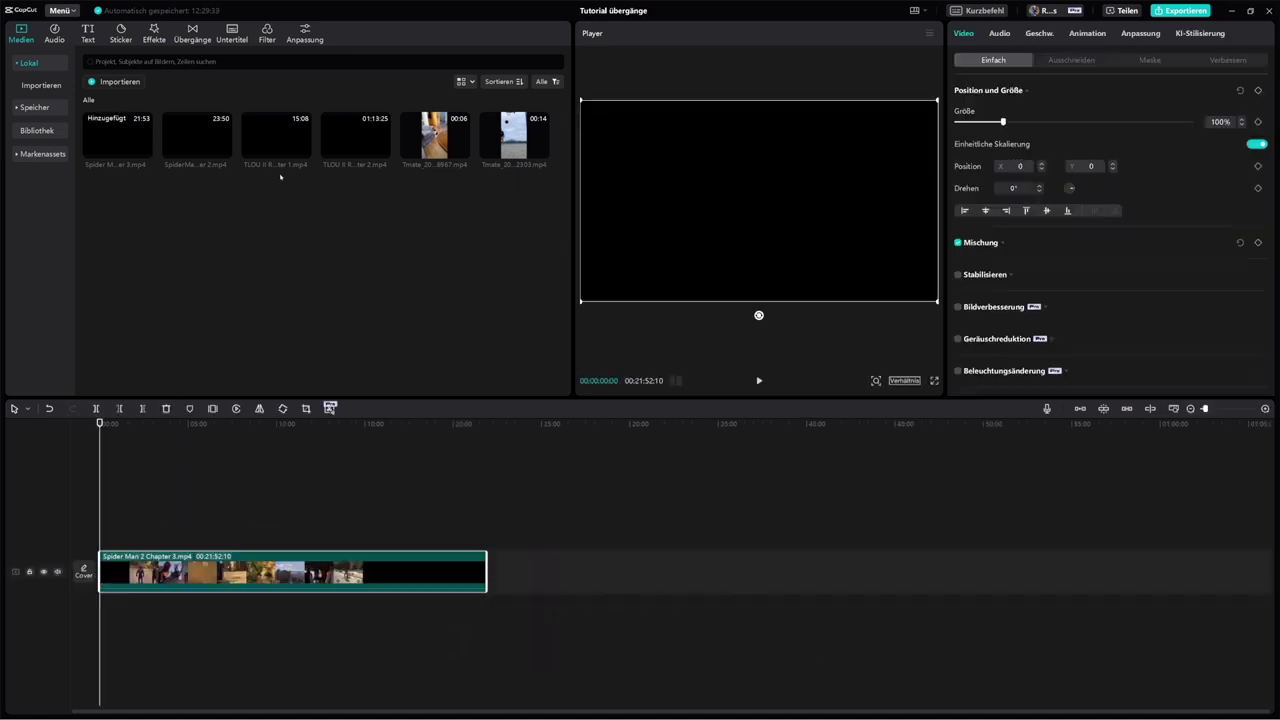
{"action": "left_click_drag", "start_coordinate": [285, 155], "coordinate": [497, 587]}
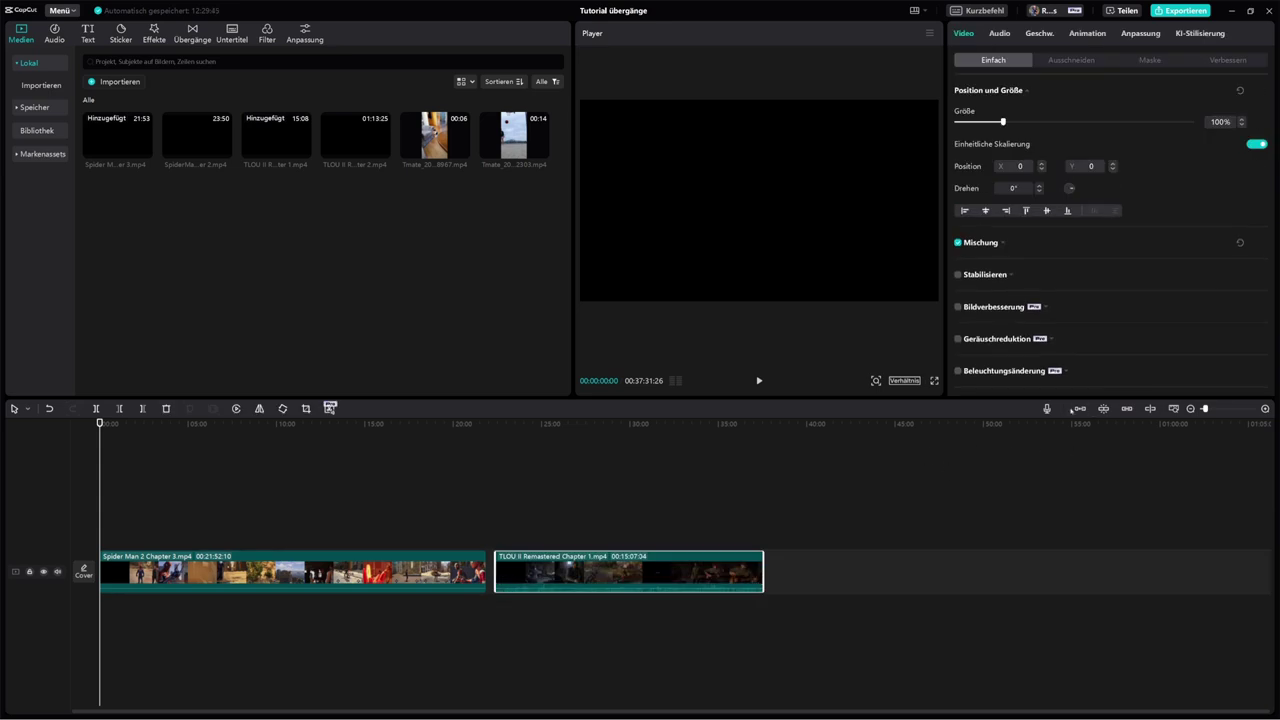
{"action": "left_click", "coordinate": [1078, 408]}
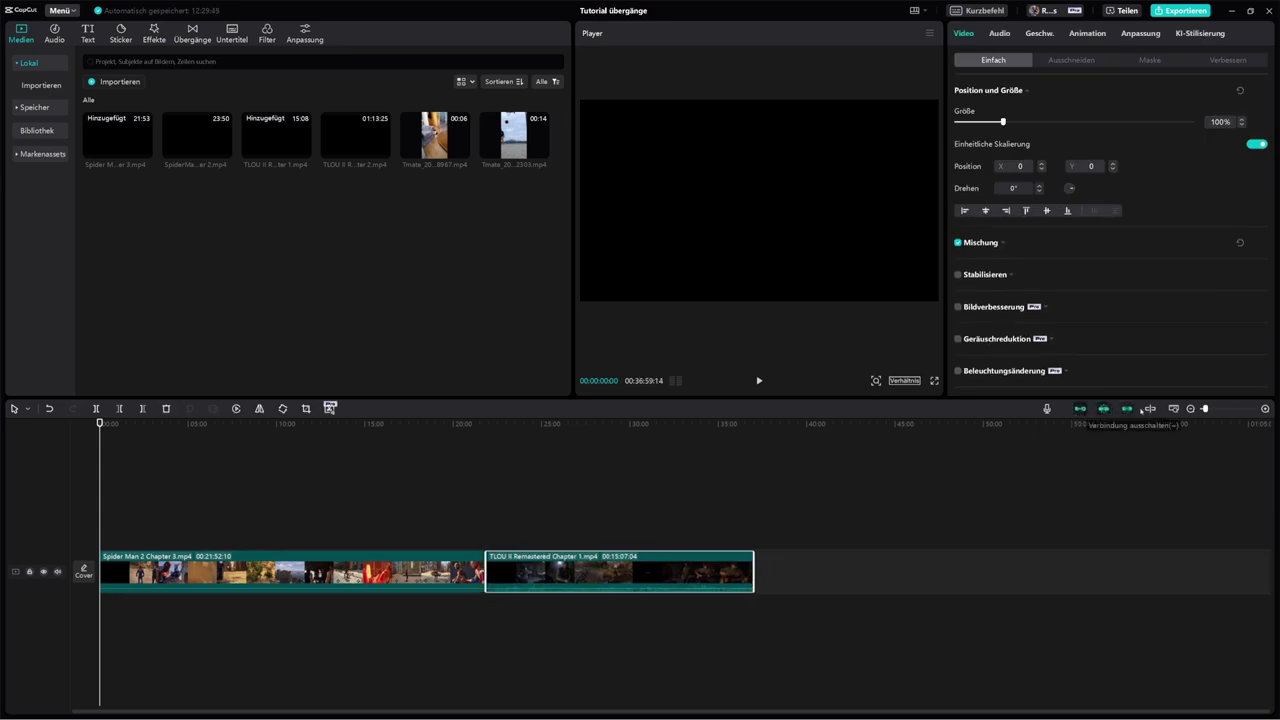
- Play the timeline around the join of the two clips and examine how the first ends and the second begins
{"action": "left_click", "coordinate": [482, 538]}
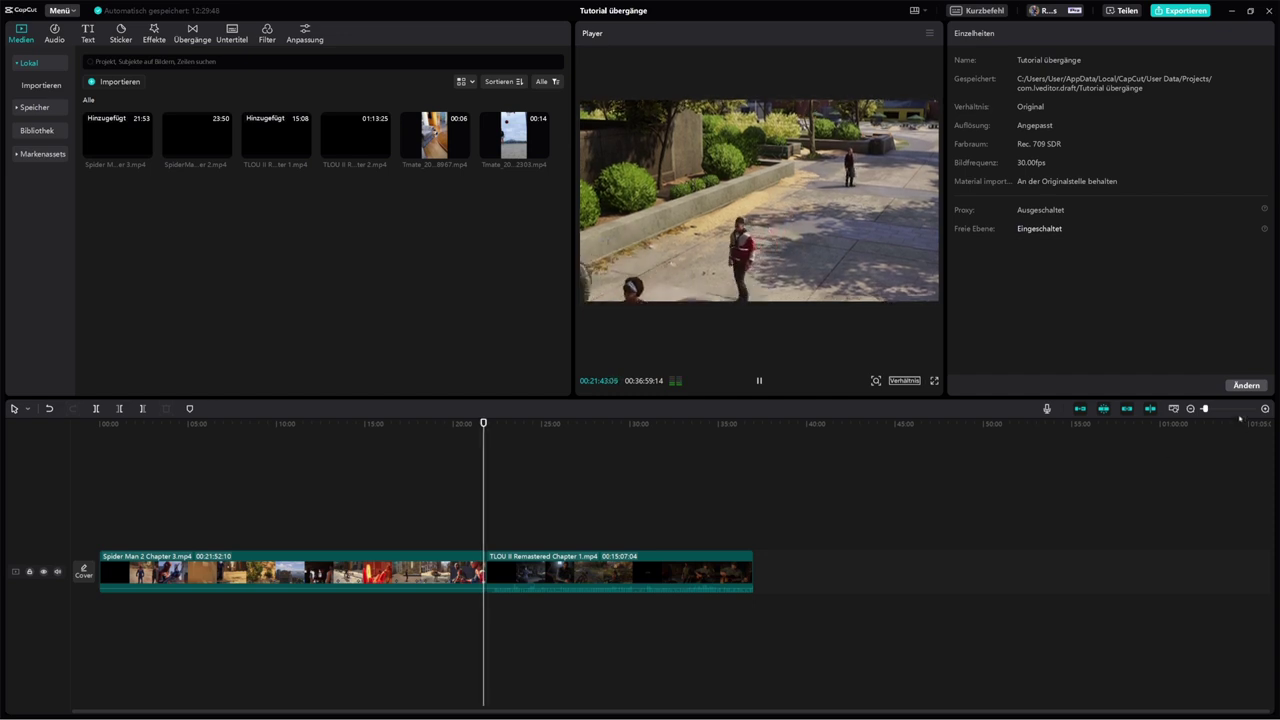
{"action": "key", "text": "ctrl+equal"}
{"action": "key", "text": "ctrl+equal"}
{"action": "key", "text": "ctrl+equal"}
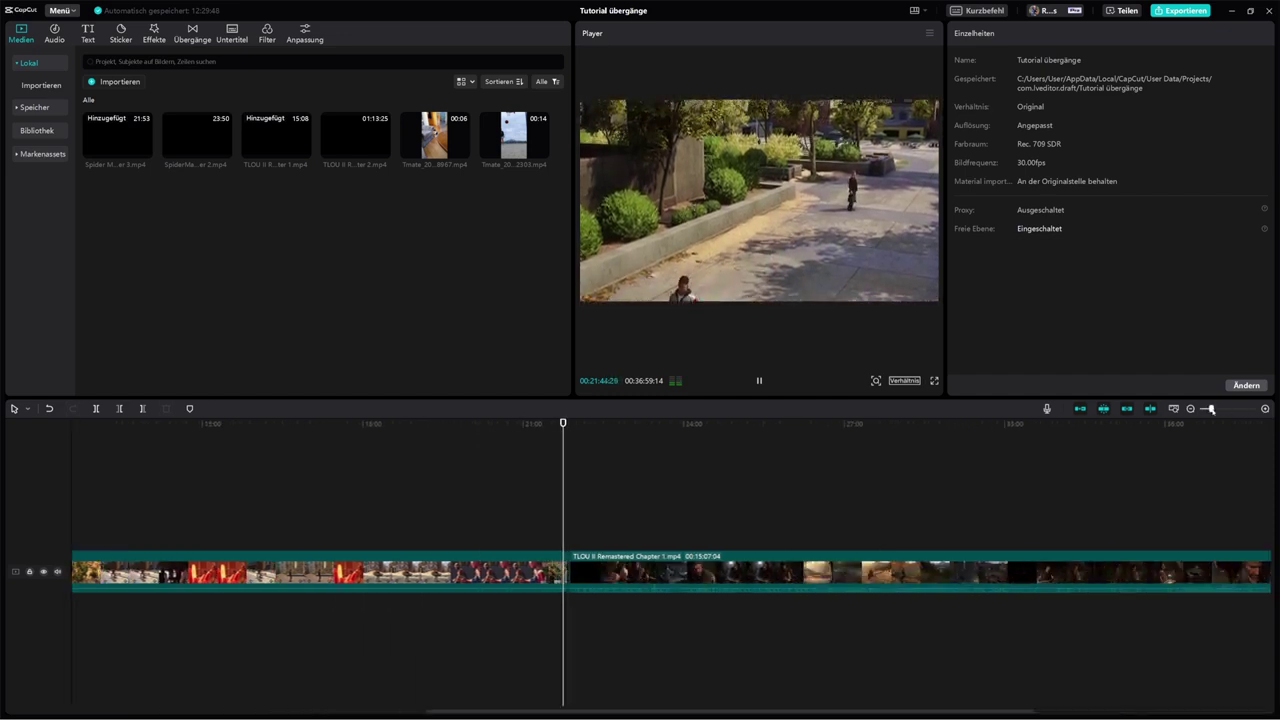
{"action": "key", "text": "ctrl+equal"}
{"action": "key", "text": "ctrl+equal"}
{"action": "key", "text": "ctrl+equal"}
{"action": "key", "text": "ctrl+equal"}
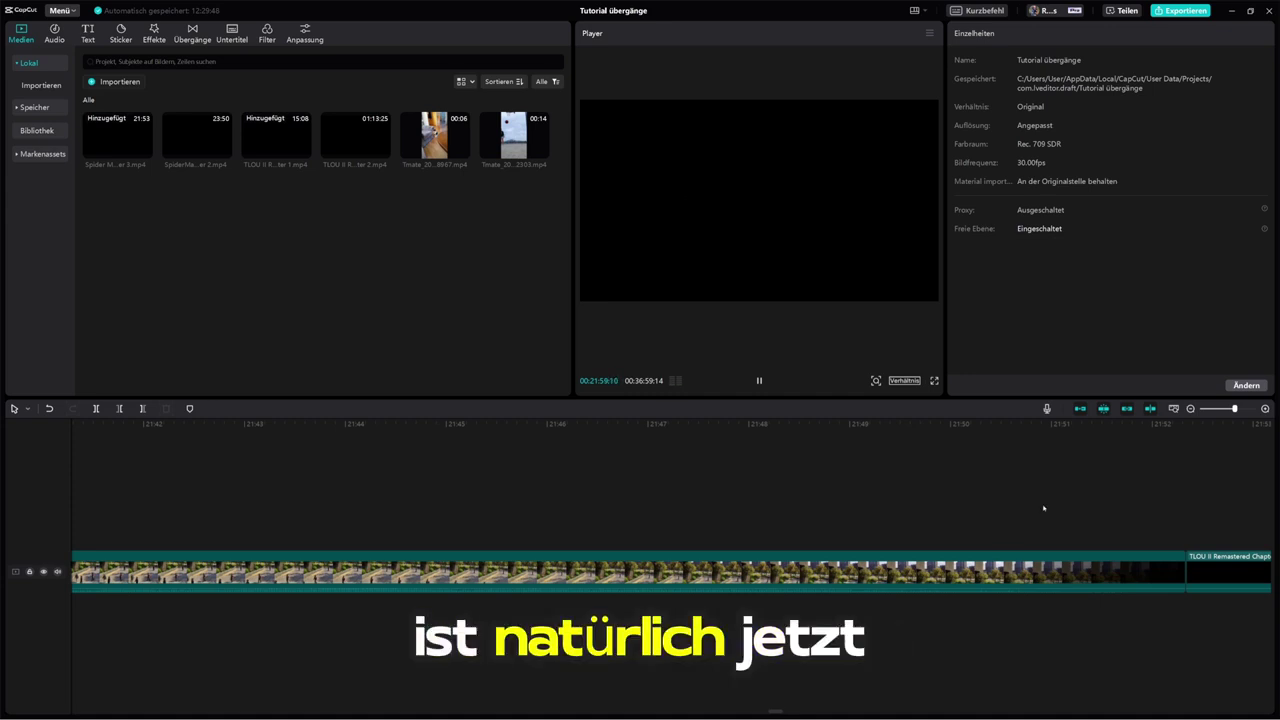
{"action": "left_click_drag", "start_coordinate": [1234, 409], "coordinate": [1220, 410]}
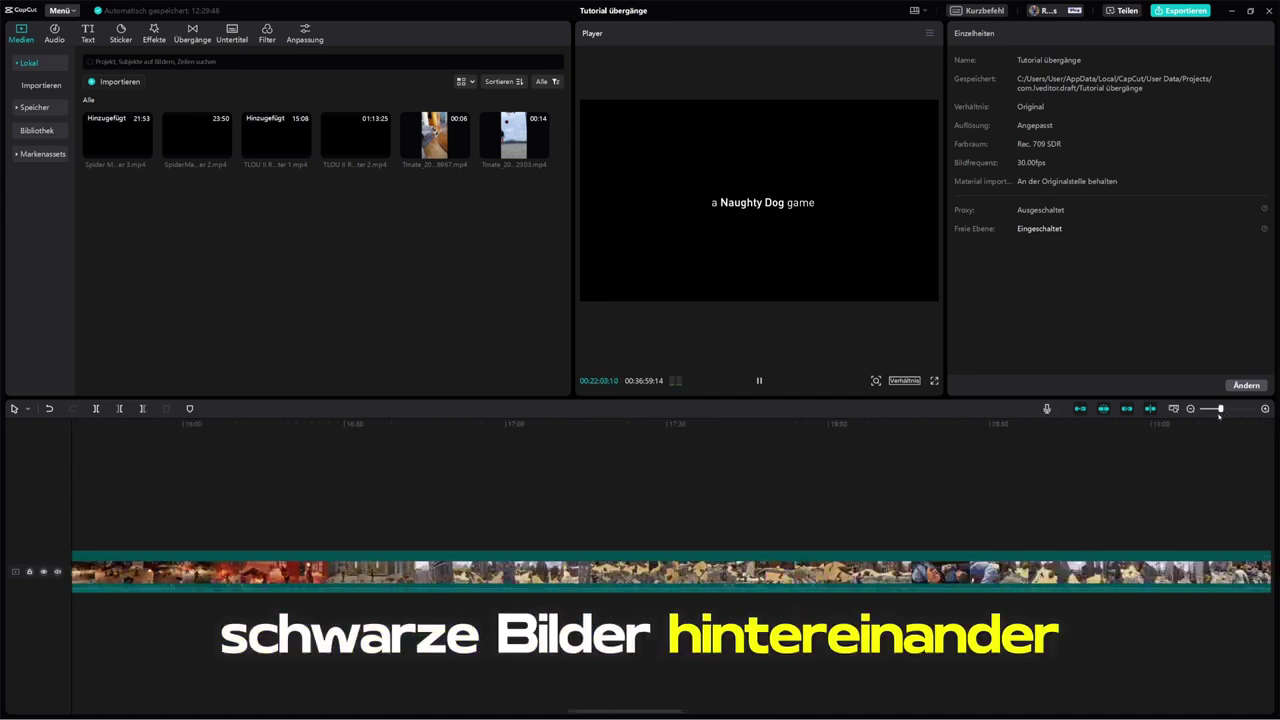
{"action": "left_click", "coordinate": [1108, 522]}
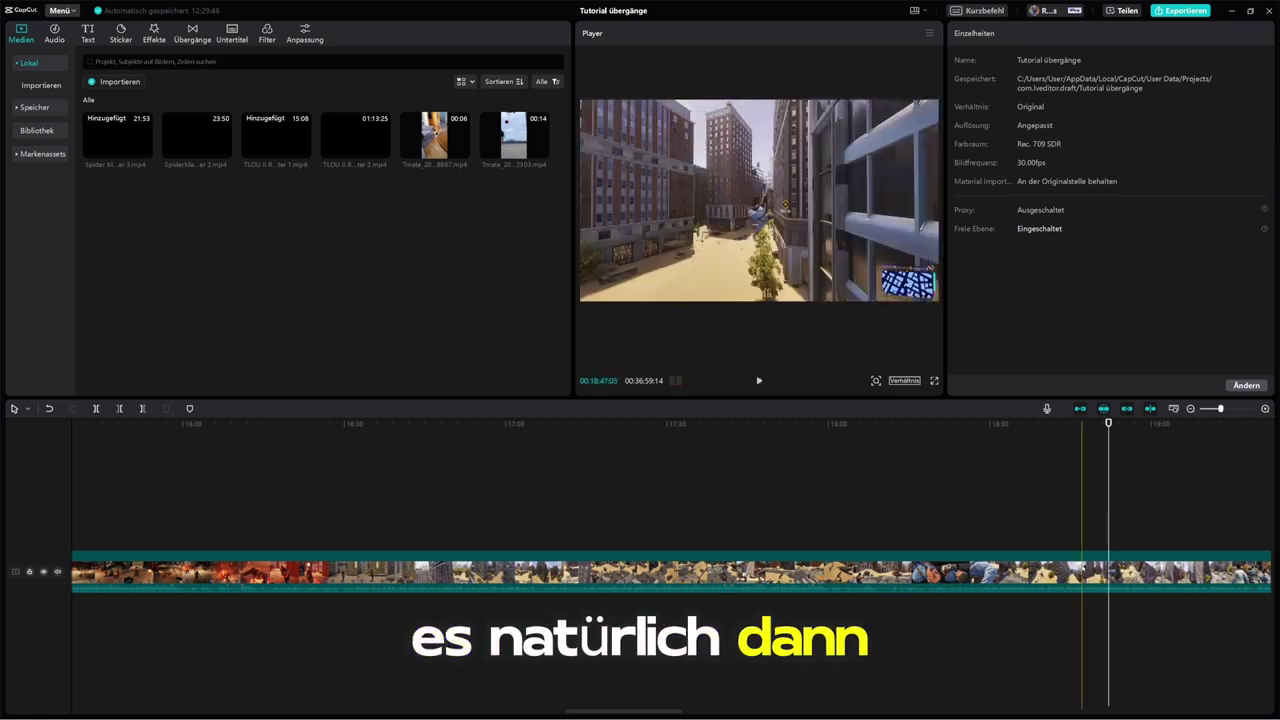
{"action": "key", "text": "space"}
- Split the Spider Man clip at about 00:21:09 and delete the short remainder before the TLOU clip
{"action": "left_click_drag", "start_coordinate": [1220, 410], "coordinate": [1206, 418]}
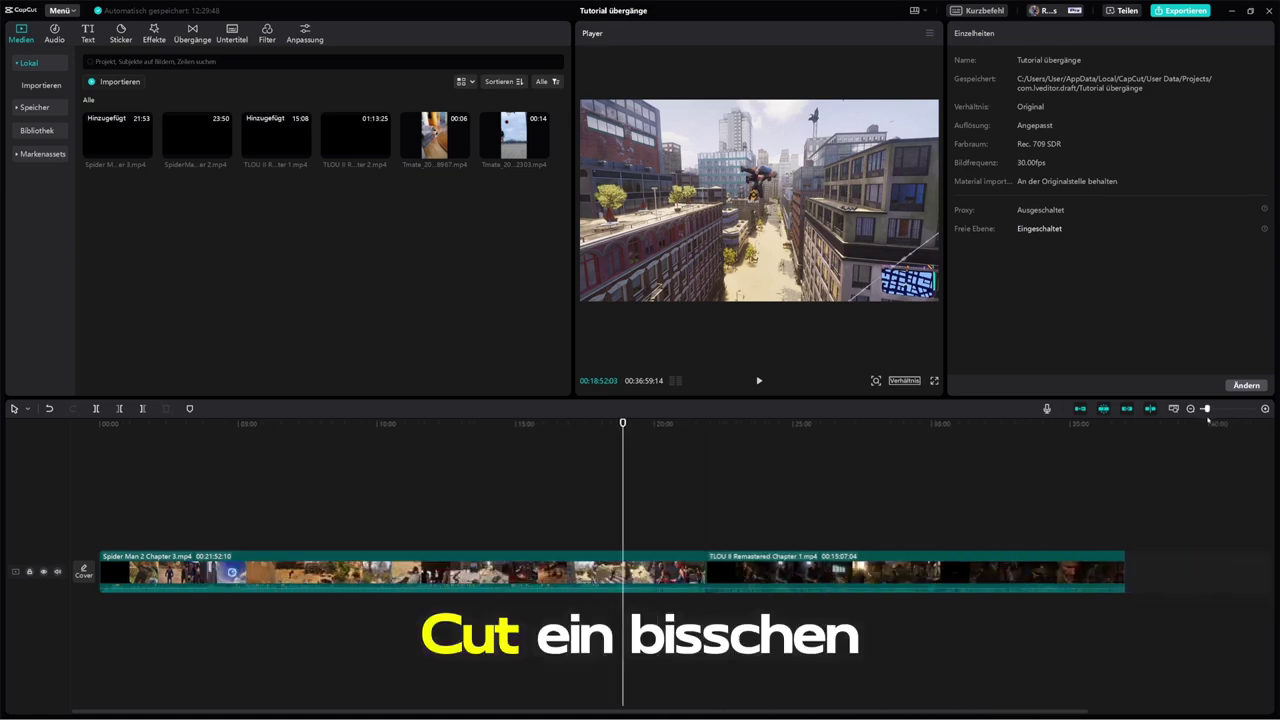
{"action": "left_click", "coordinate": [686, 504]}
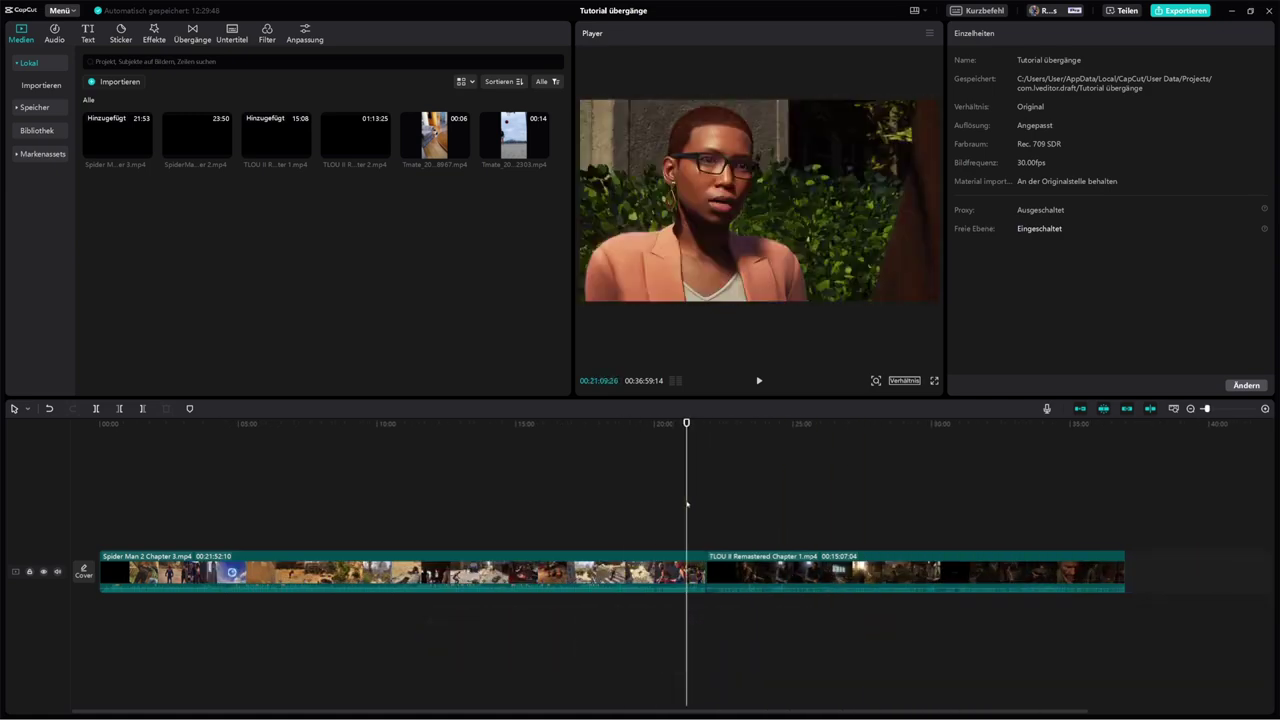
{"action": "left_click", "coordinate": [96, 408]}
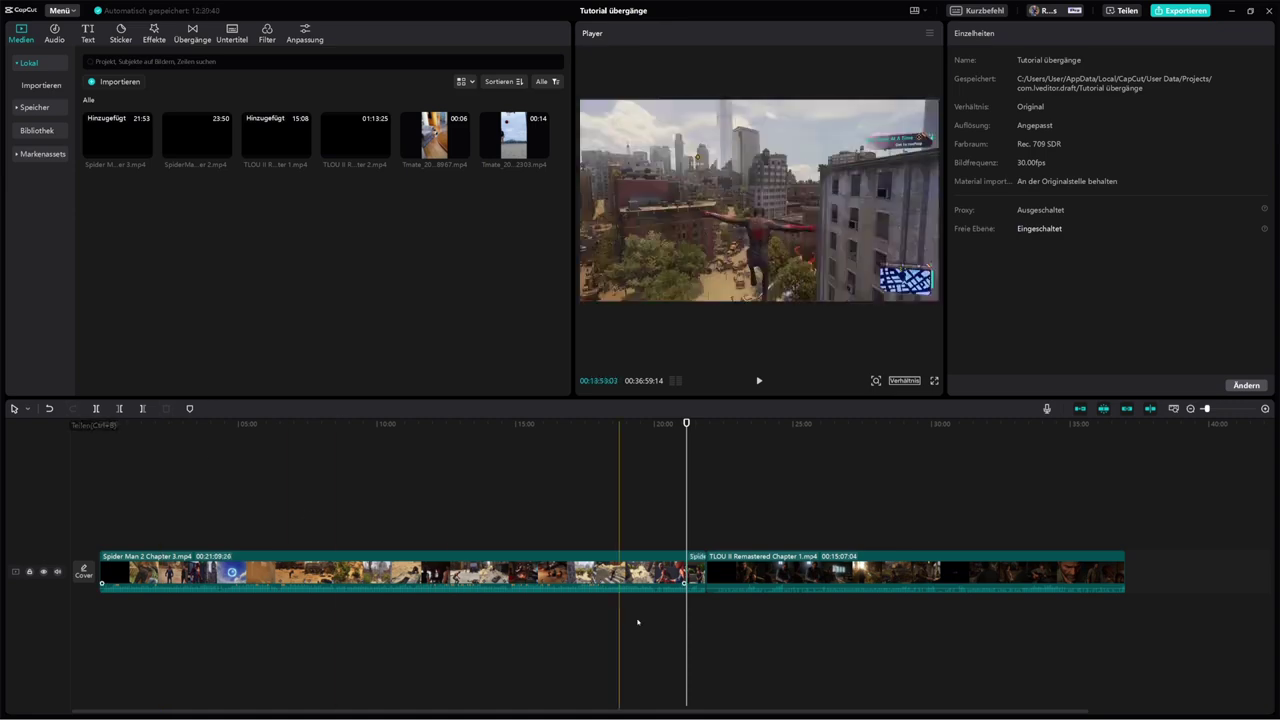
{"action": "left_click", "coordinate": [696, 578]}
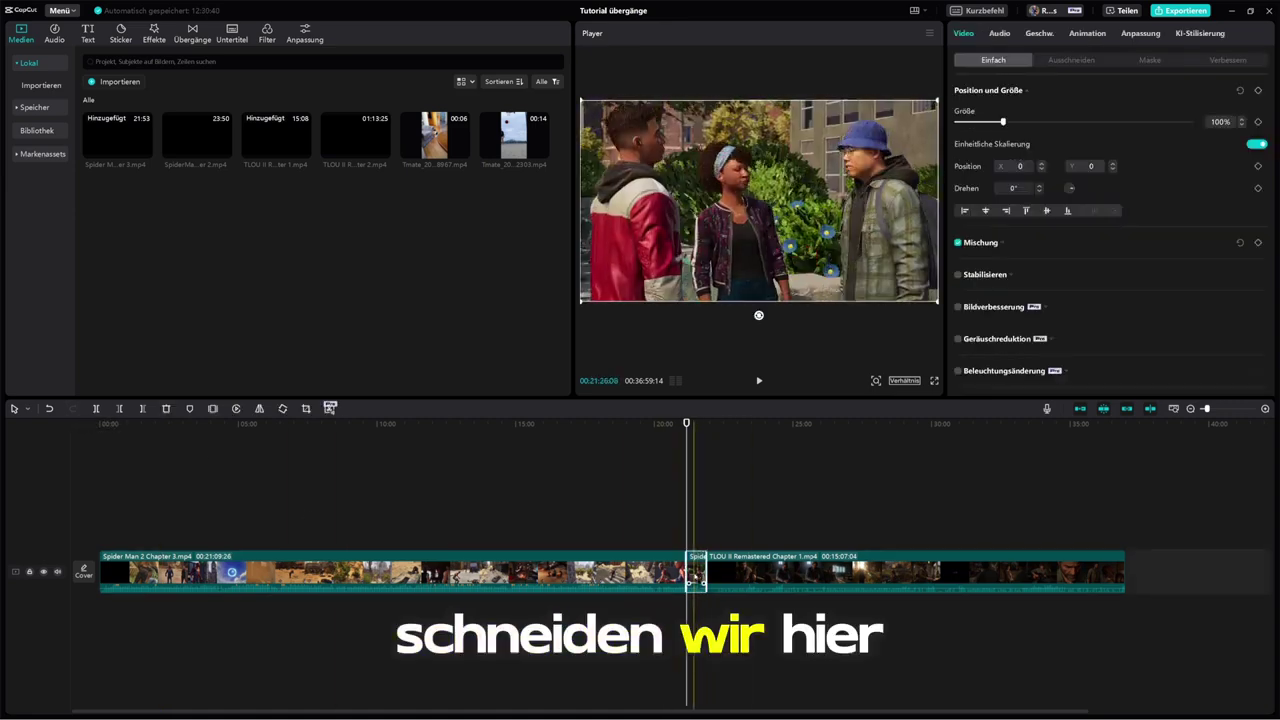
{"action": "key", "text": "Delete"}
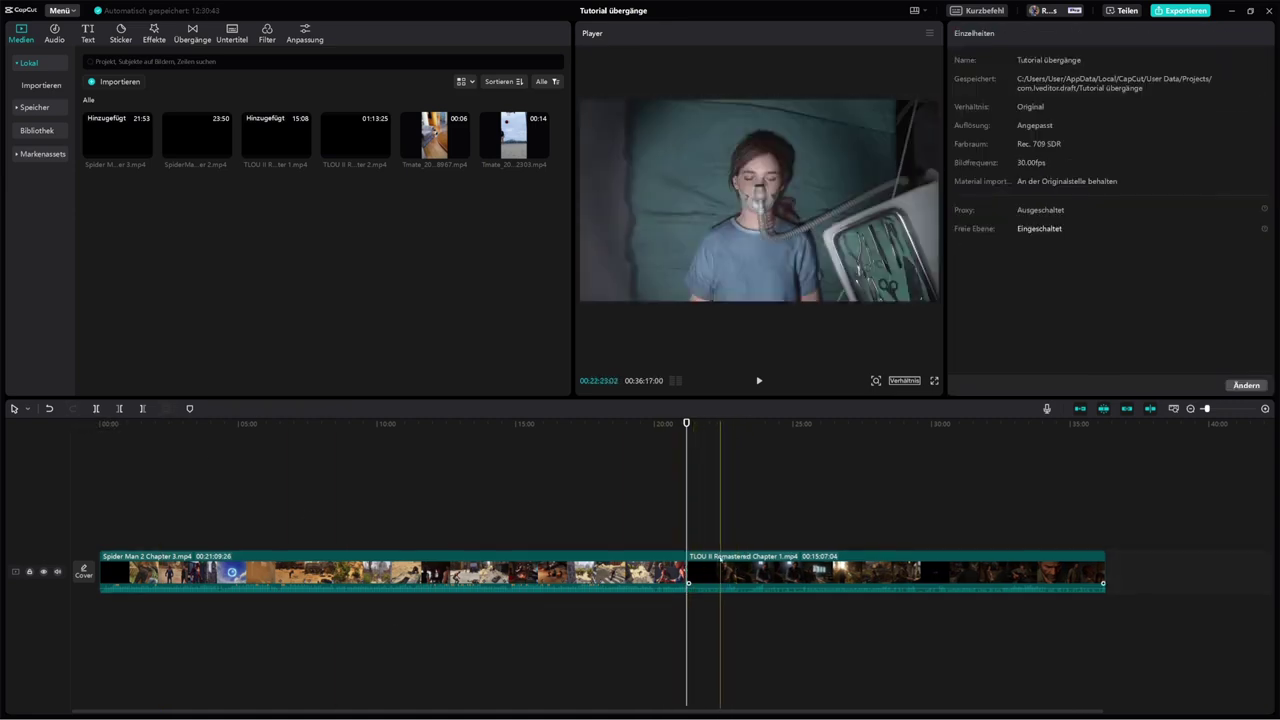
- Split the TLOU clip at about 00:22:33 and delete its opening part
{"action": "left_click", "coordinate": [724, 565]}
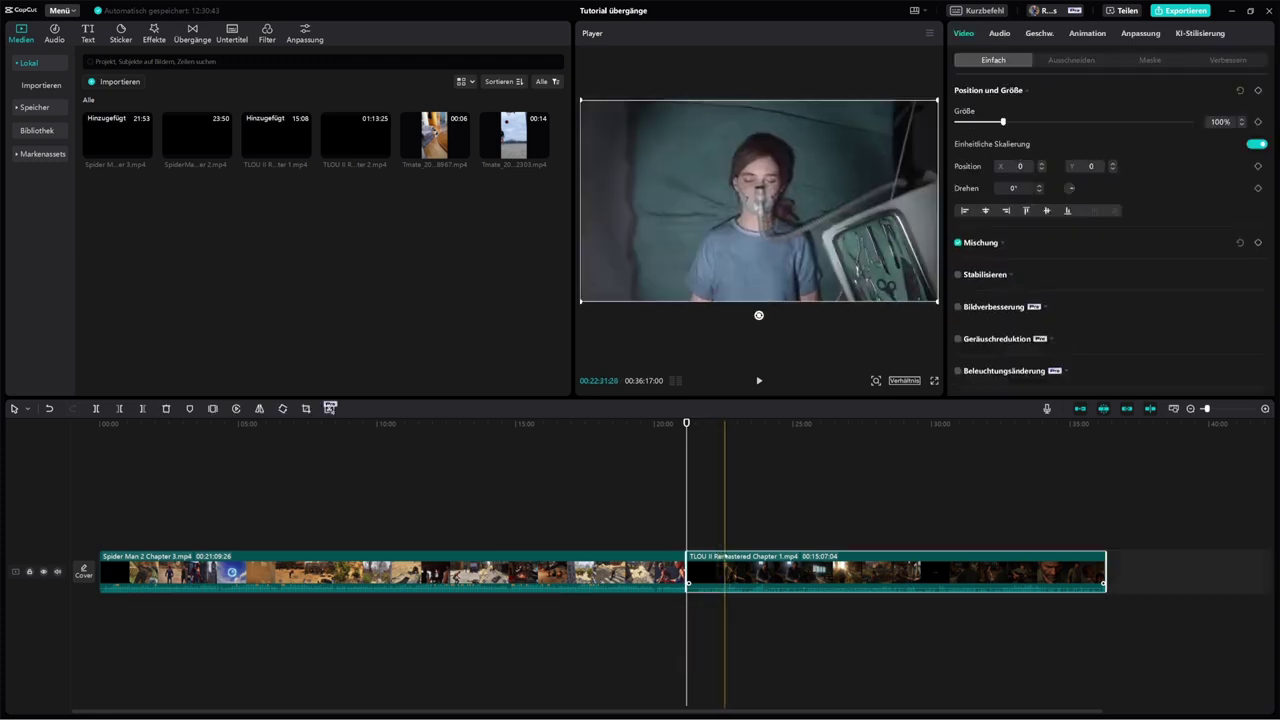
{"action": "left_click", "coordinate": [727, 547]}
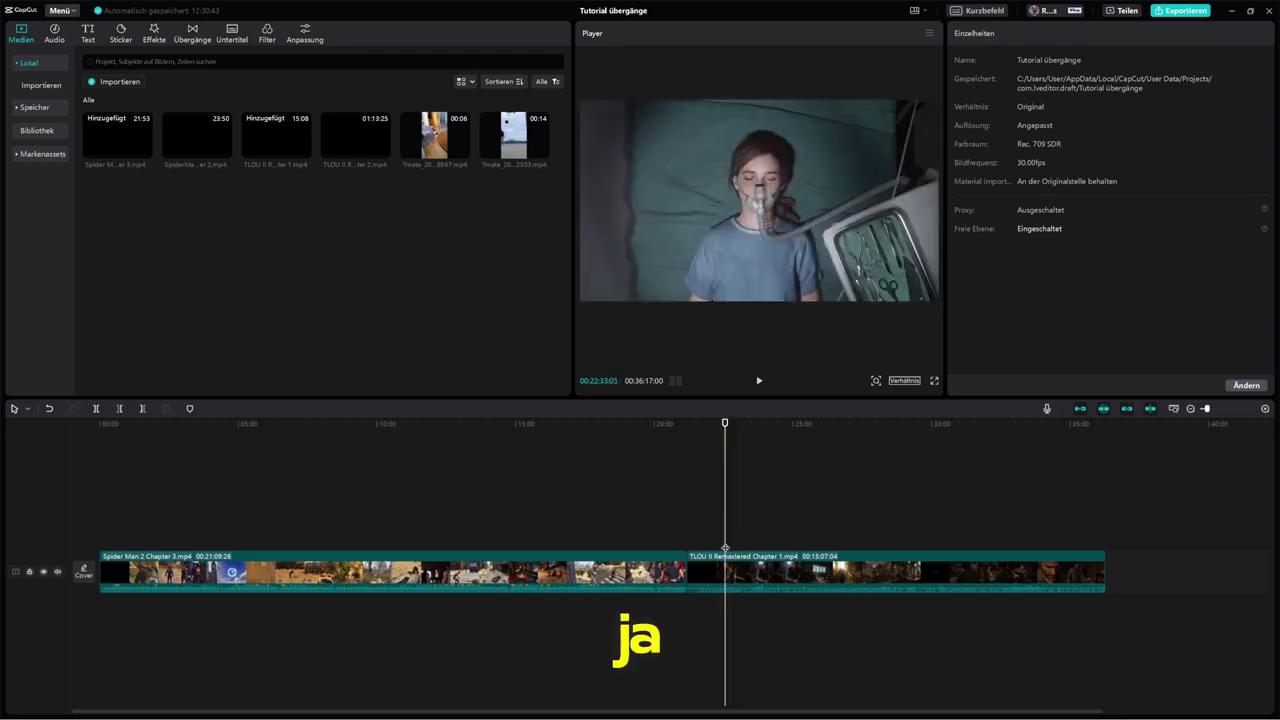
{"action": "key", "text": "ctrl+b"}
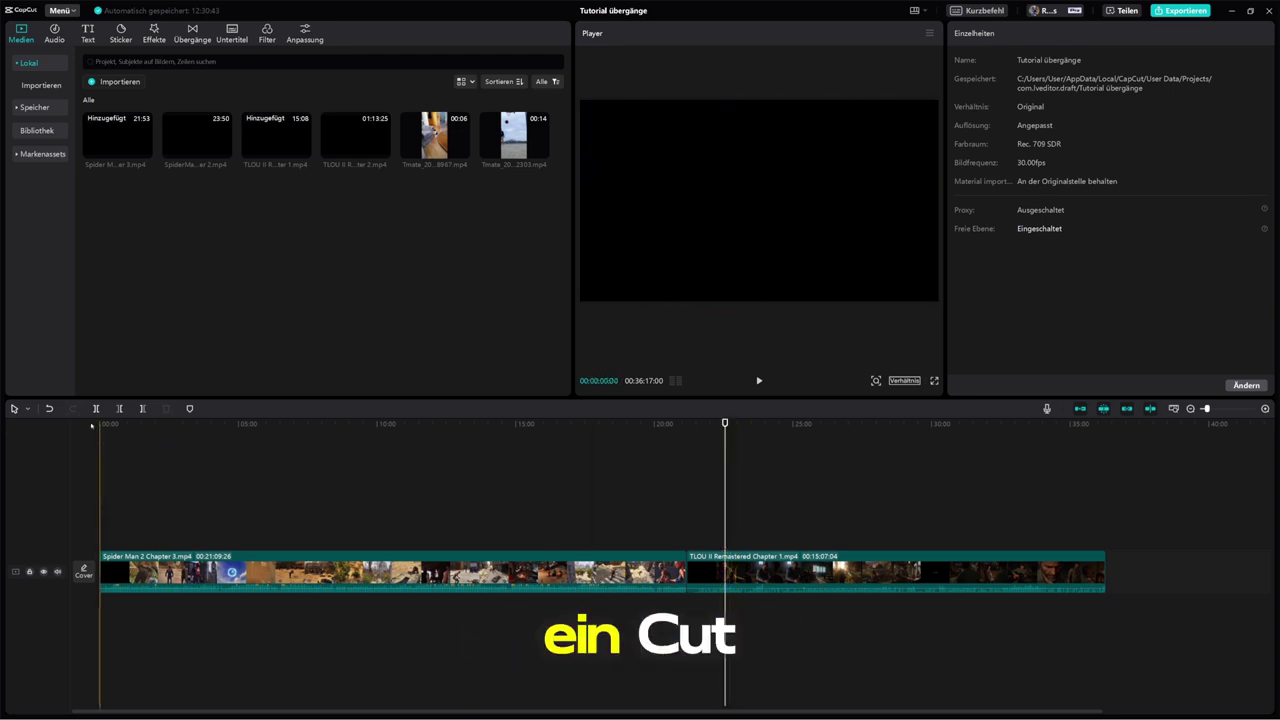
{"action": "left_click", "coordinate": [711, 572]}
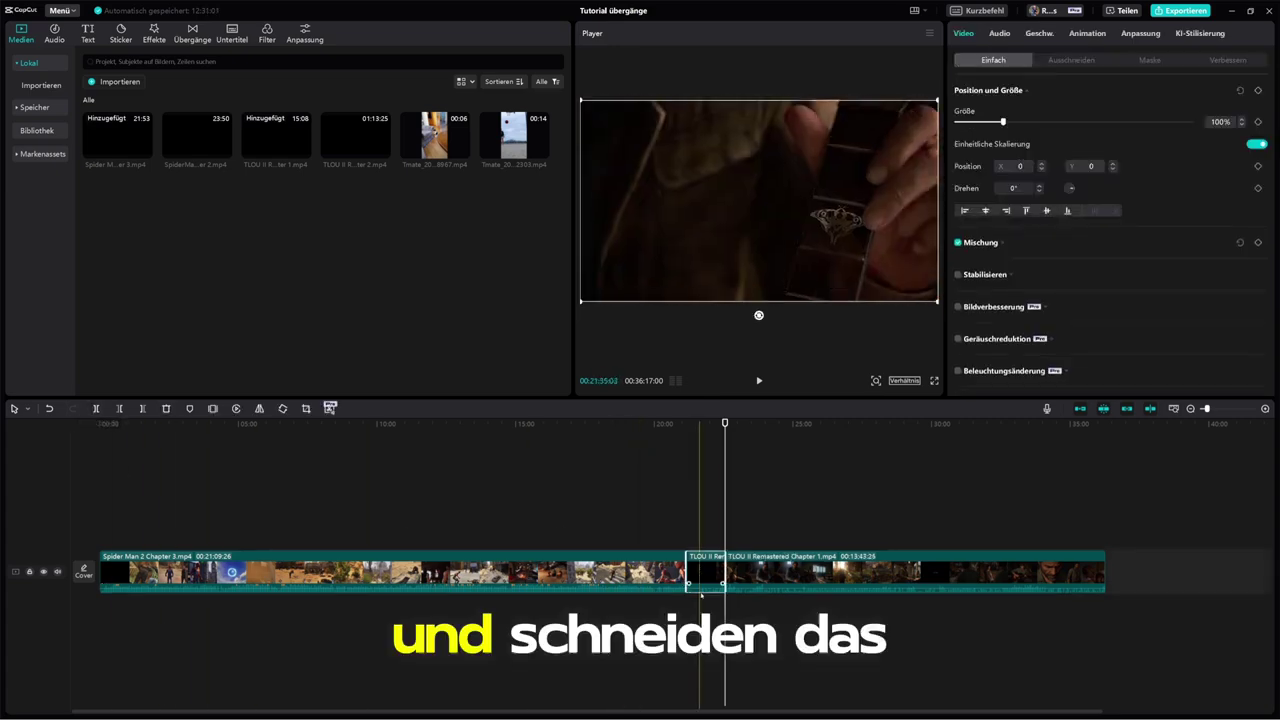
{"action": "key", "text": "Delete"}
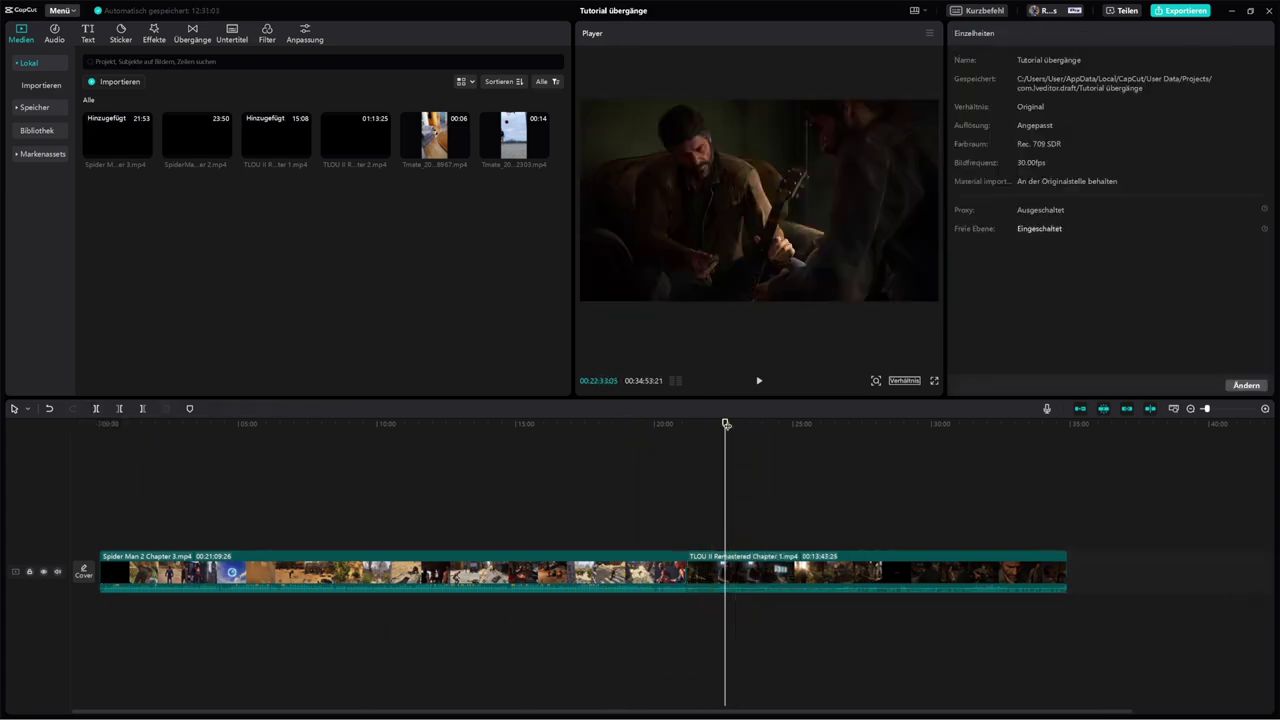
- Play back the hard cut between the Spider Man and TLOU clips to check how it looks
{"action": "left_click_drag", "start_coordinate": [725, 423], "coordinate": [682, 424]}
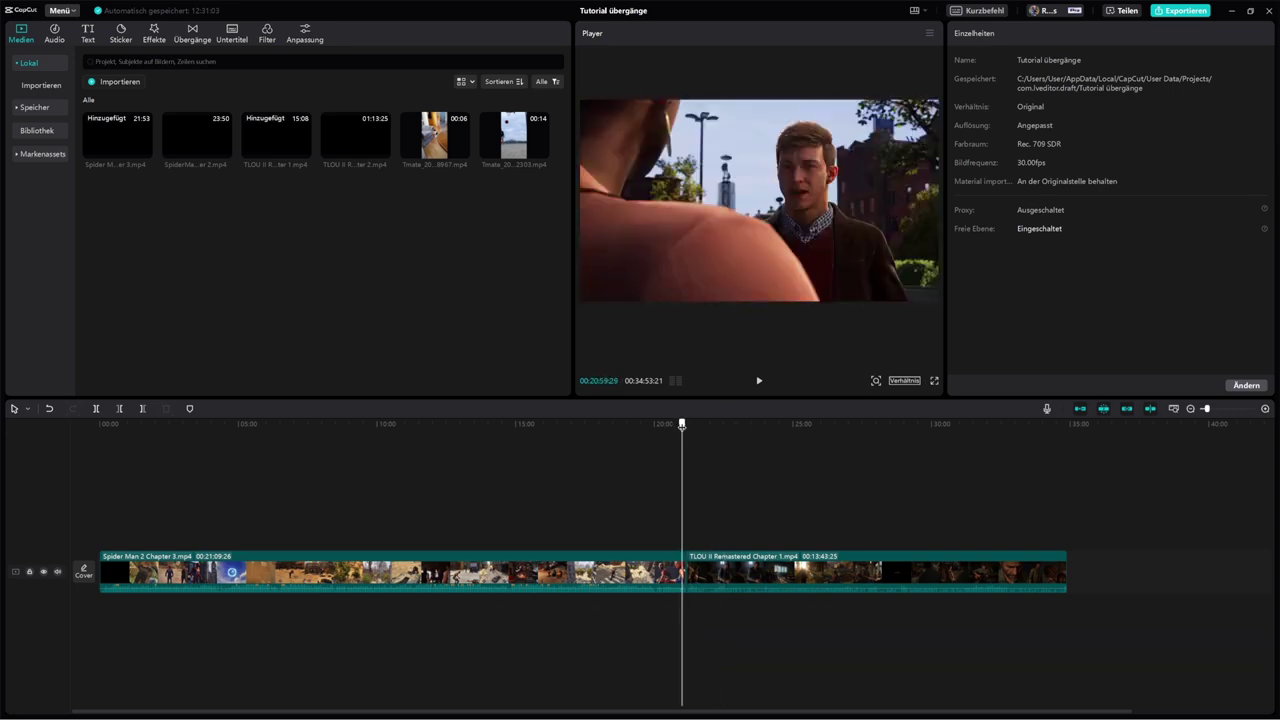
{"action": "left_click_drag", "start_coordinate": [1206, 408], "coordinate": [1222, 408]}
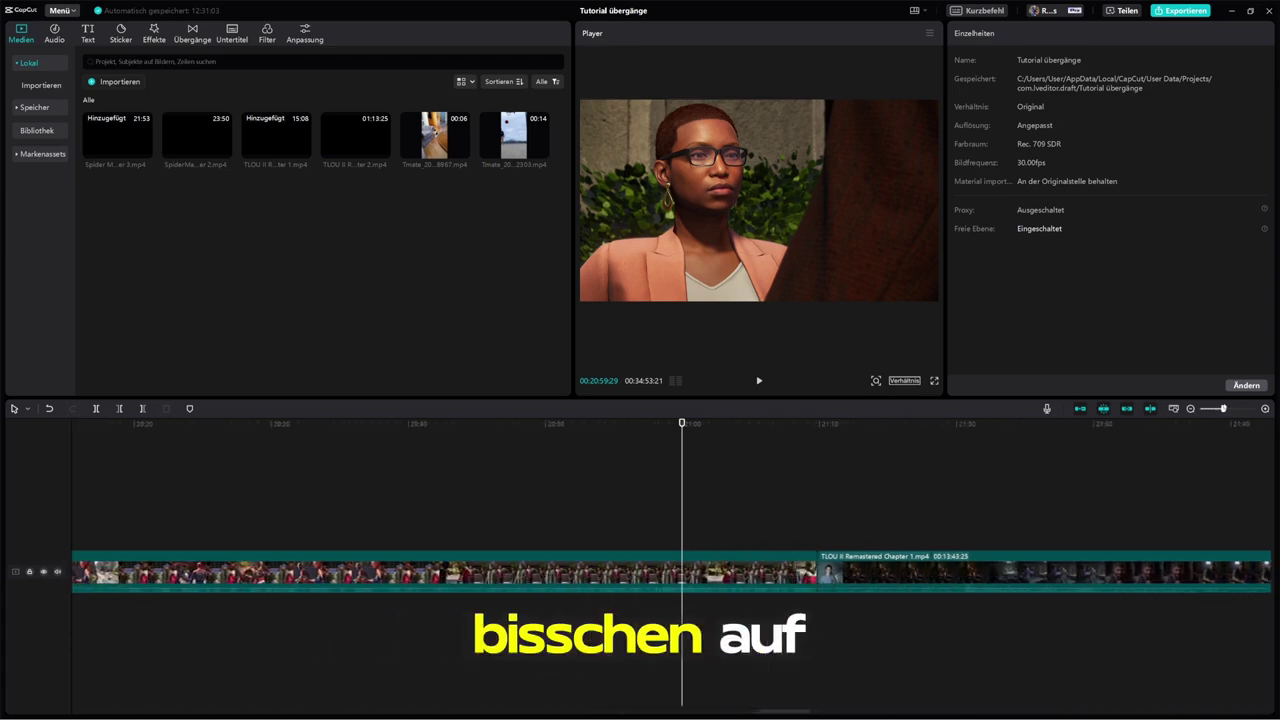
{"action": "left_click", "coordinate": [802, 423]}
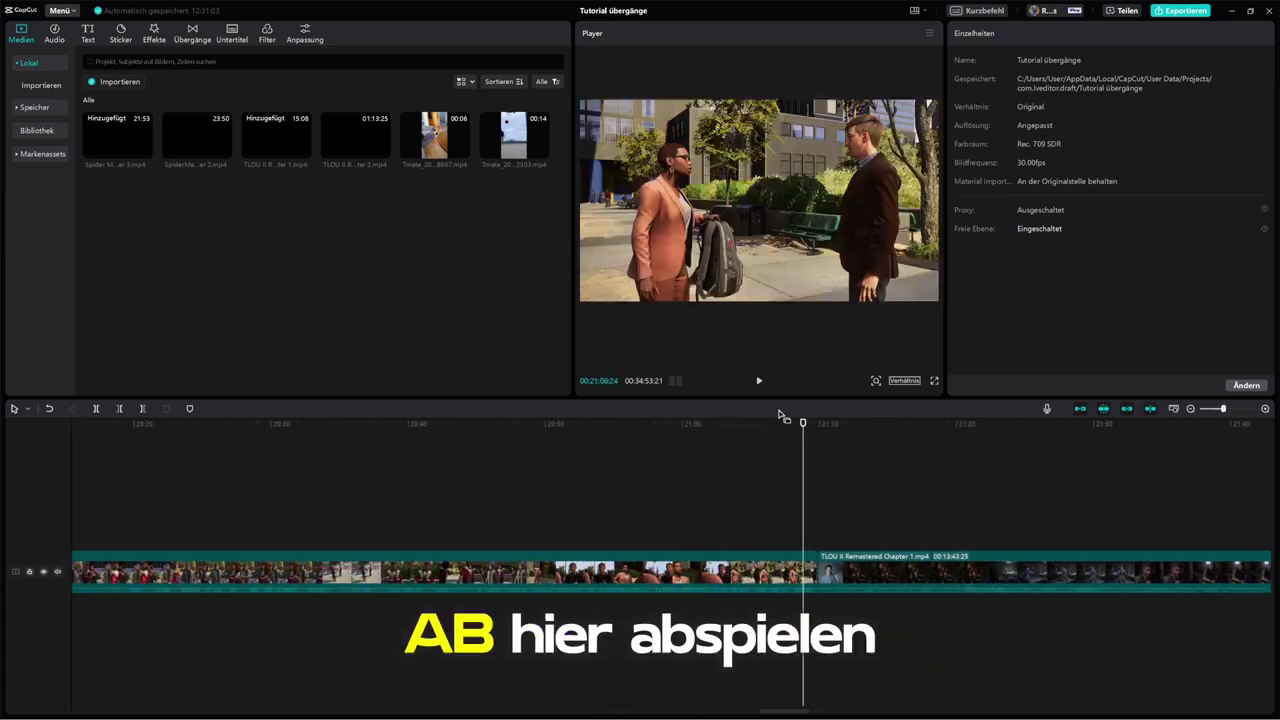
{"action": "left_click", "coordinate": [759, 380]}
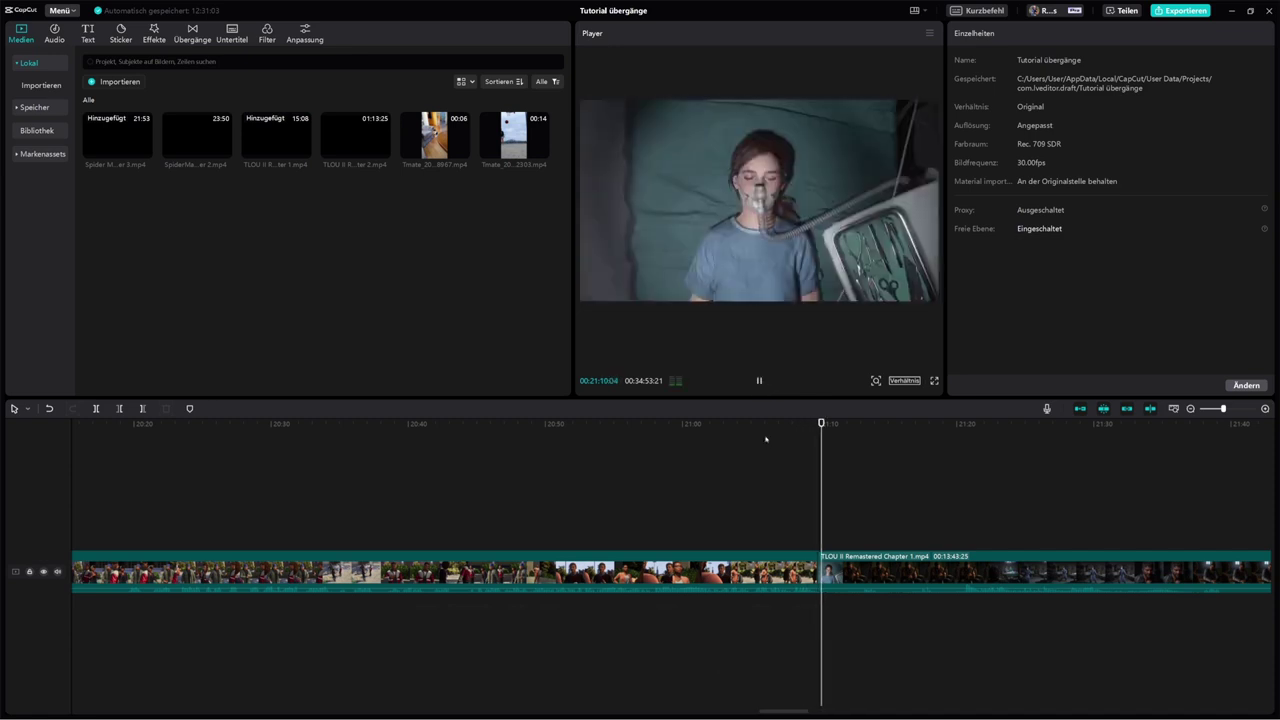
{"action": "left_click", "coordinate": [759, 380]}
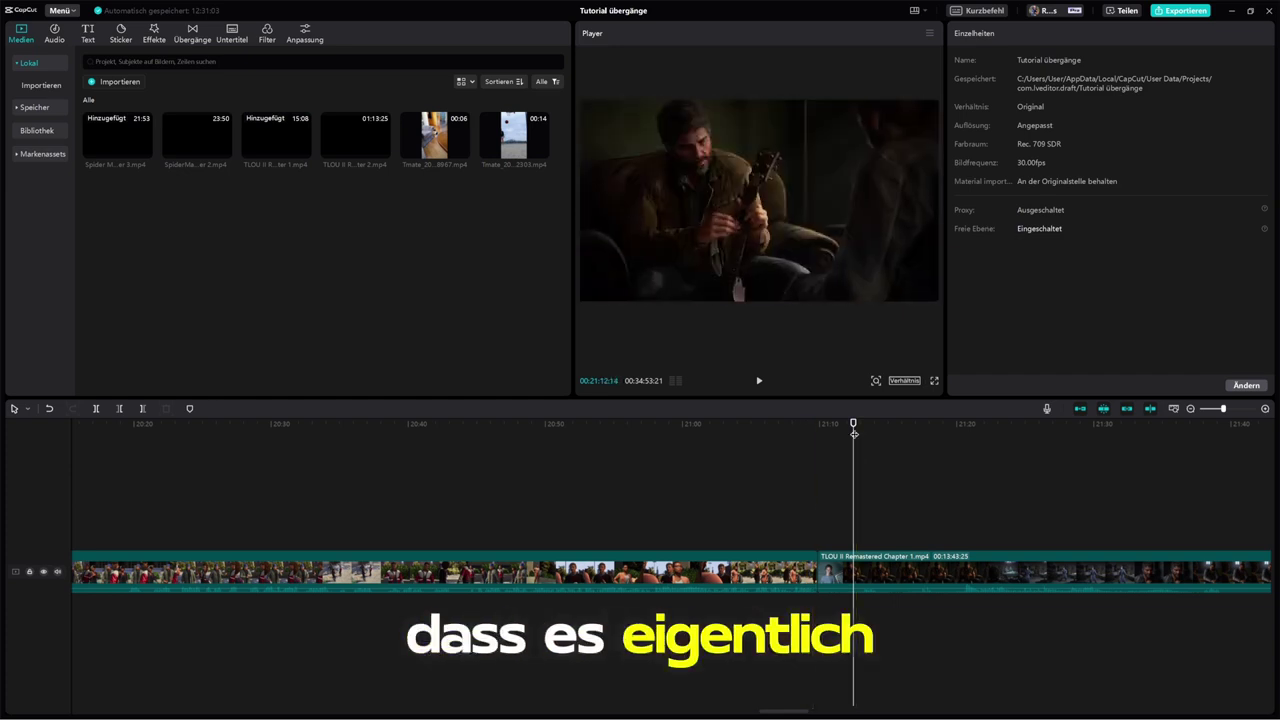
{"action": "left_click_drag", "start_coordinate": [854, 424], "coordinate": [779, 424]}
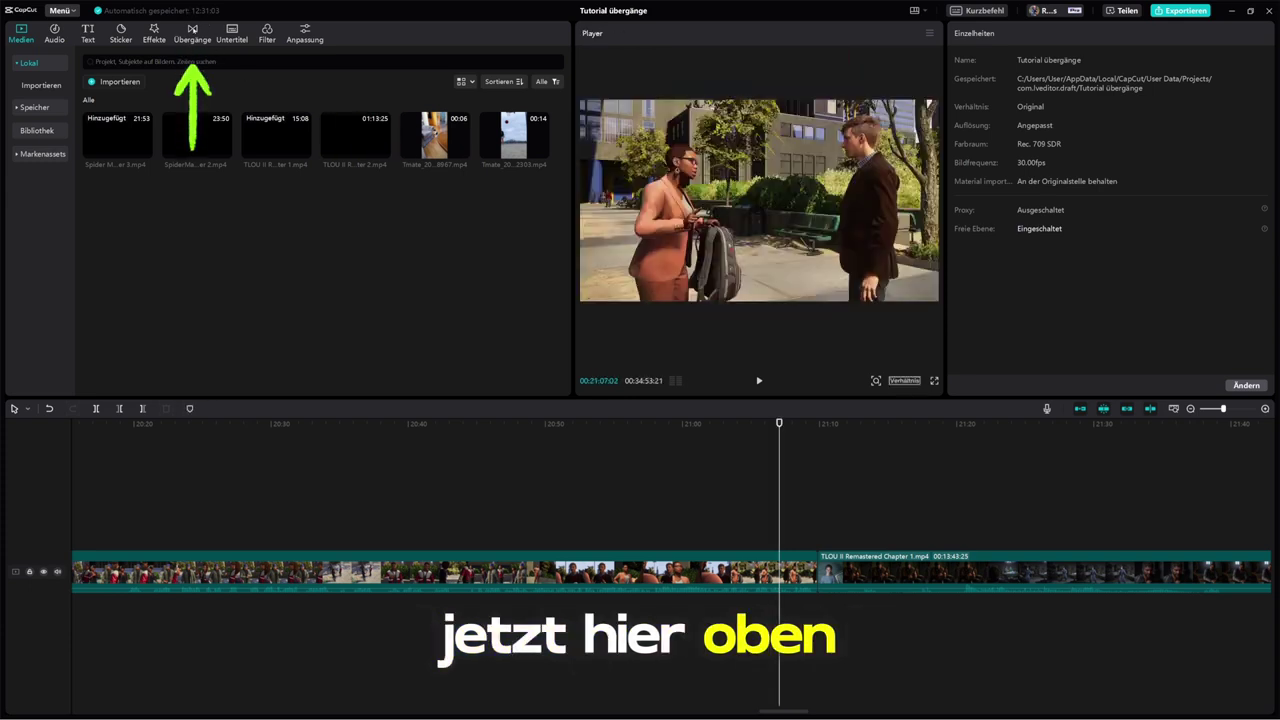
- Add the Auflösen II transition at the cut between the Spider Man and TLOU clips
{"action": "left_click", "coordinate": [194, 32]}
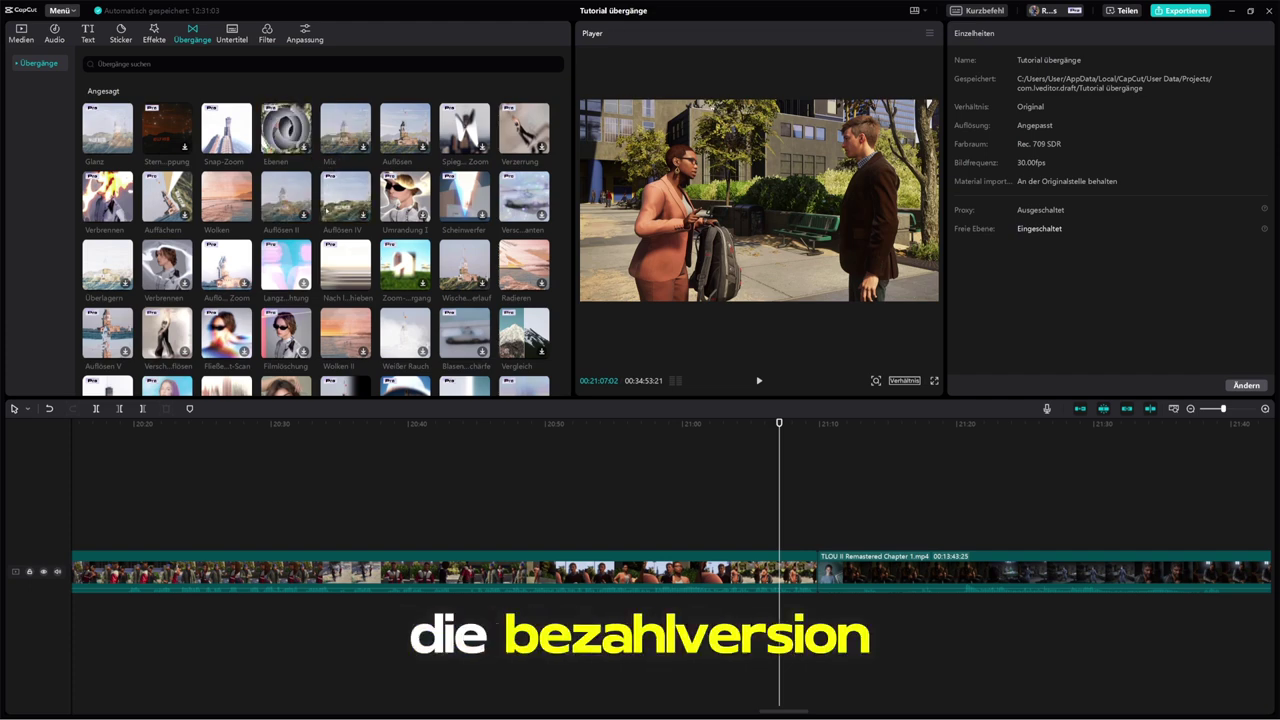
{"action": "left_click", "coordinate": [250, 190]}
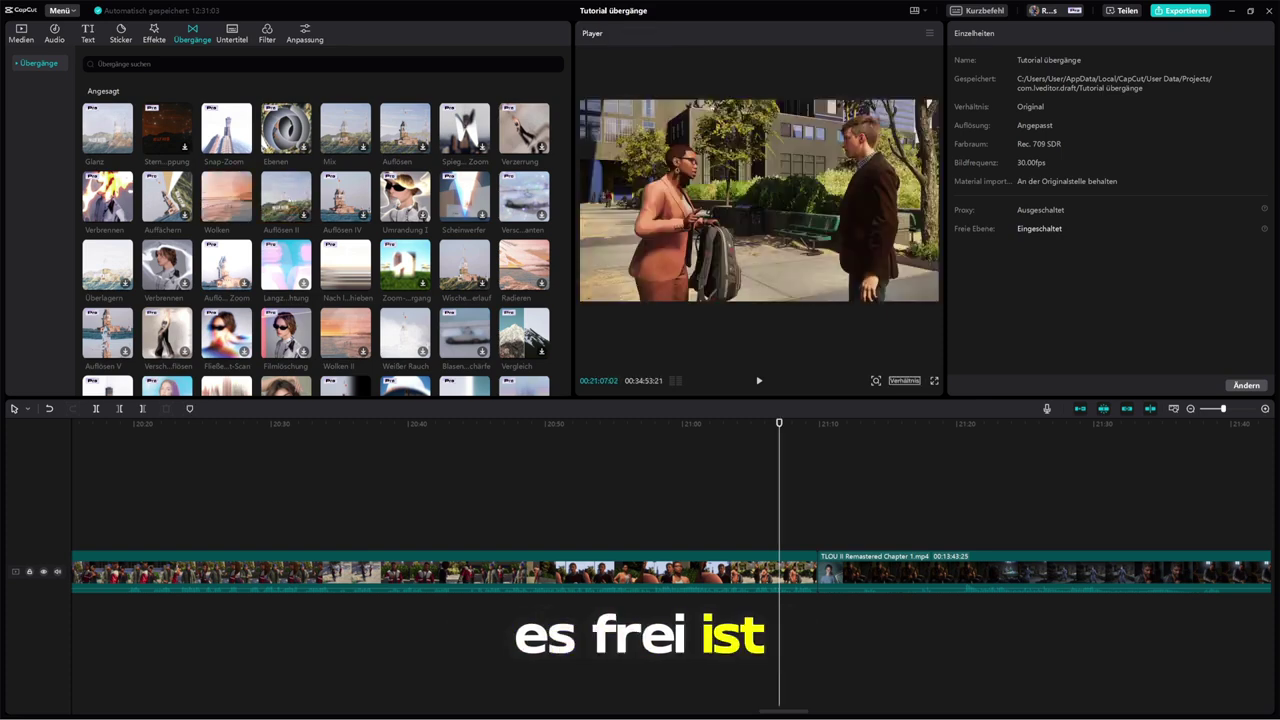
{"action": "left_click_drag", "start_coordinate": [748, 484], "coordinate": [815, 574]}
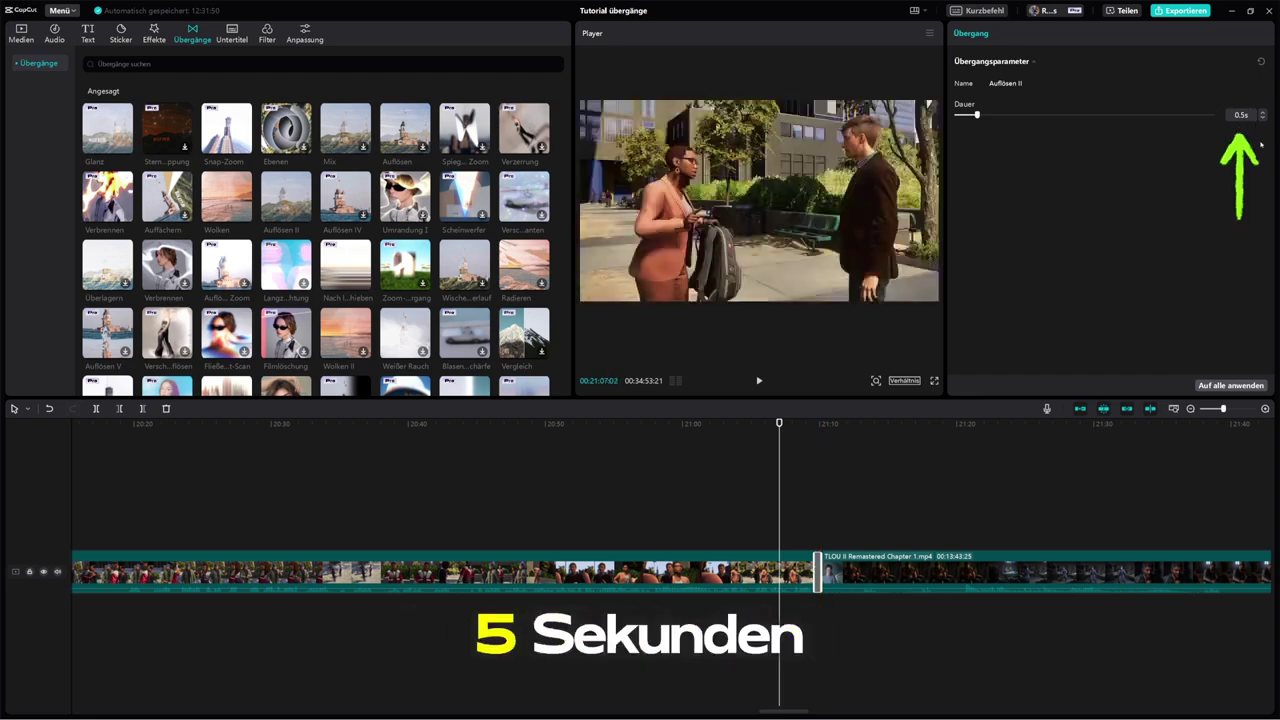
- Preview the Auflösen II transition from shortly before the cut
{"action": "left_click_drag", "start_coordinate": [779, 424], "coordinate": [630, 436]}
{"action": "left_click", "coordinate": [759, 381]}
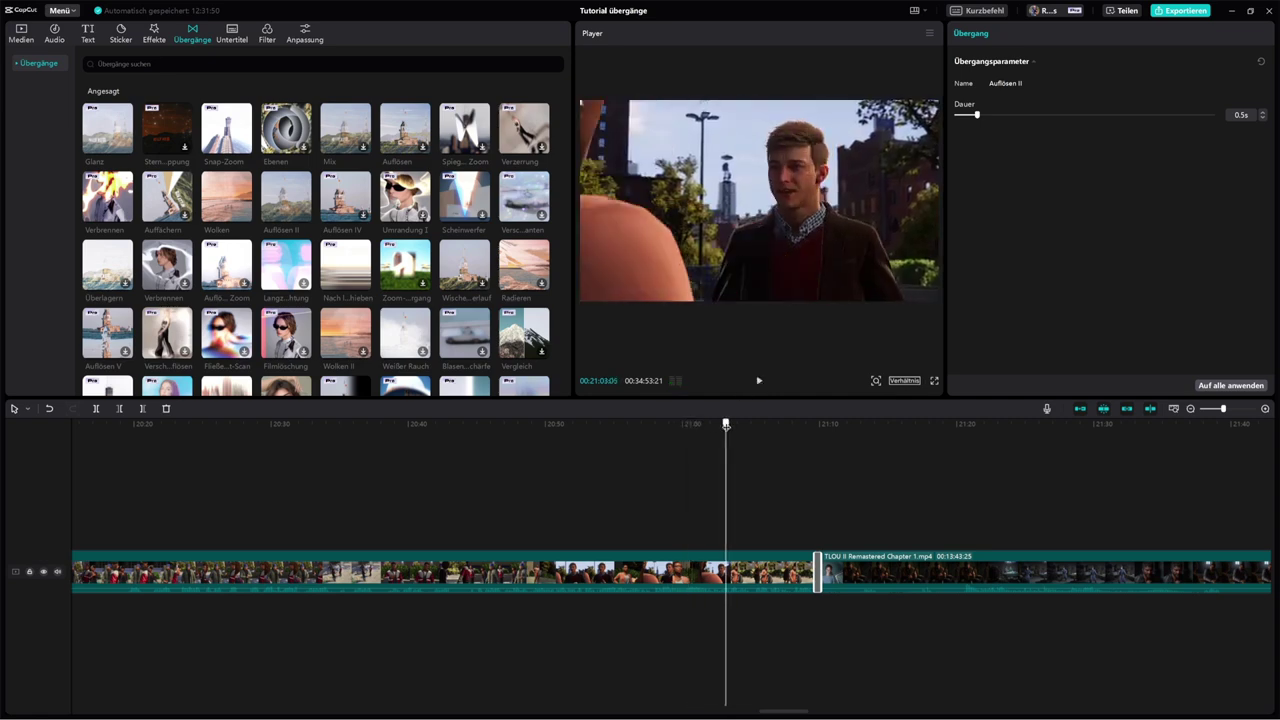
{"action": "left_click", "coordinate": [759, 381]}
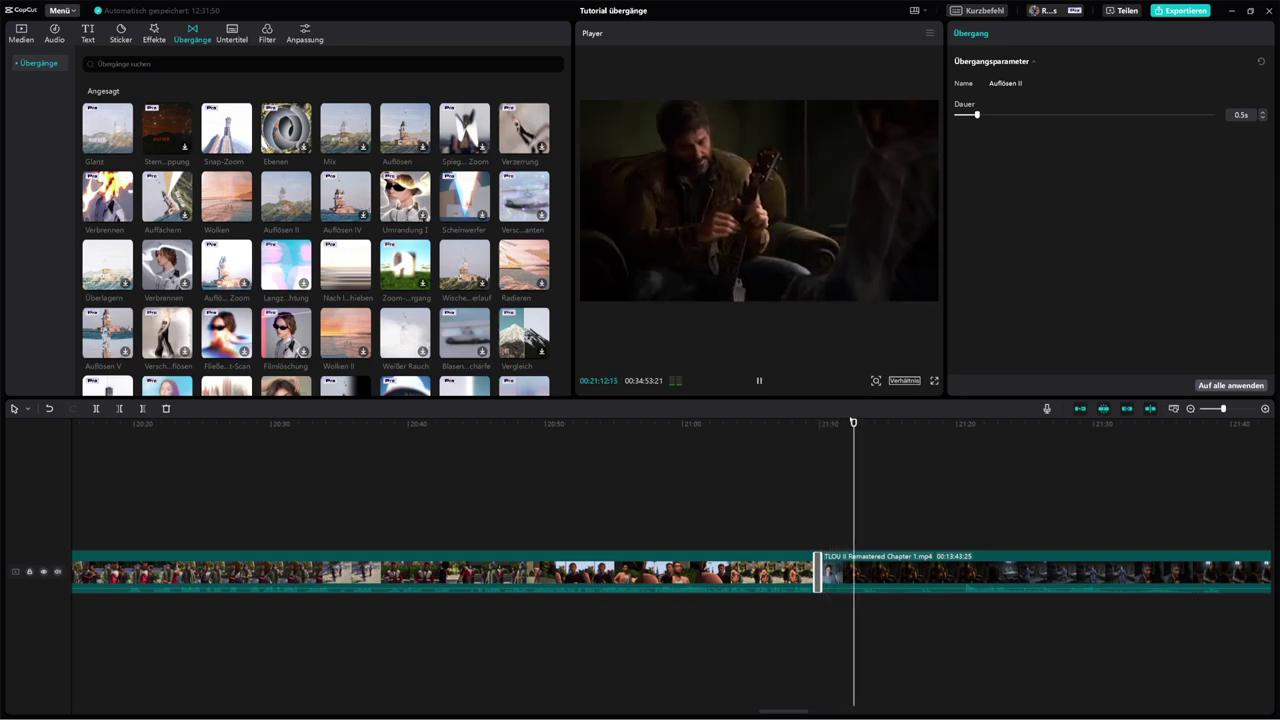
{"action": "left_click_drag", "start_coordinate": [858, 422], "coordinate": [752, 424]}
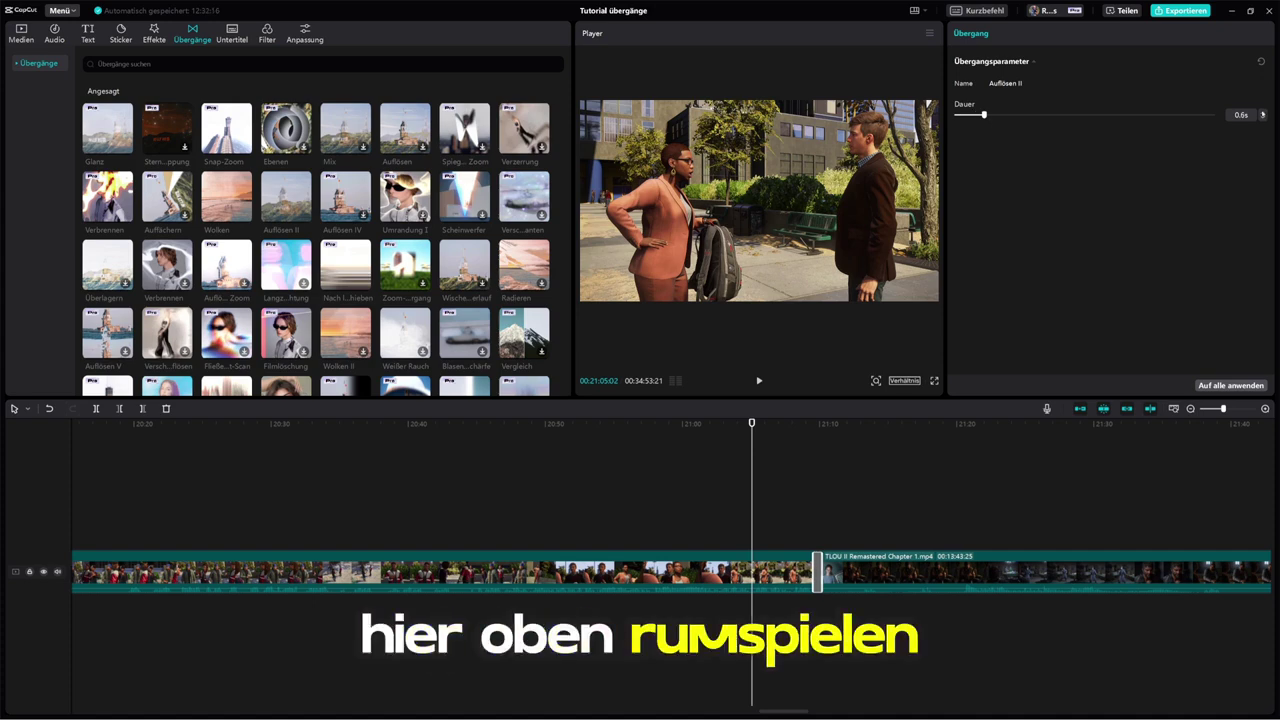
- Set the duration of the Auflösen II transition to 1.5 s
{"action": "left_click_drag", "start_coordinate": [977, 115], "coordinate": [991, 115]}
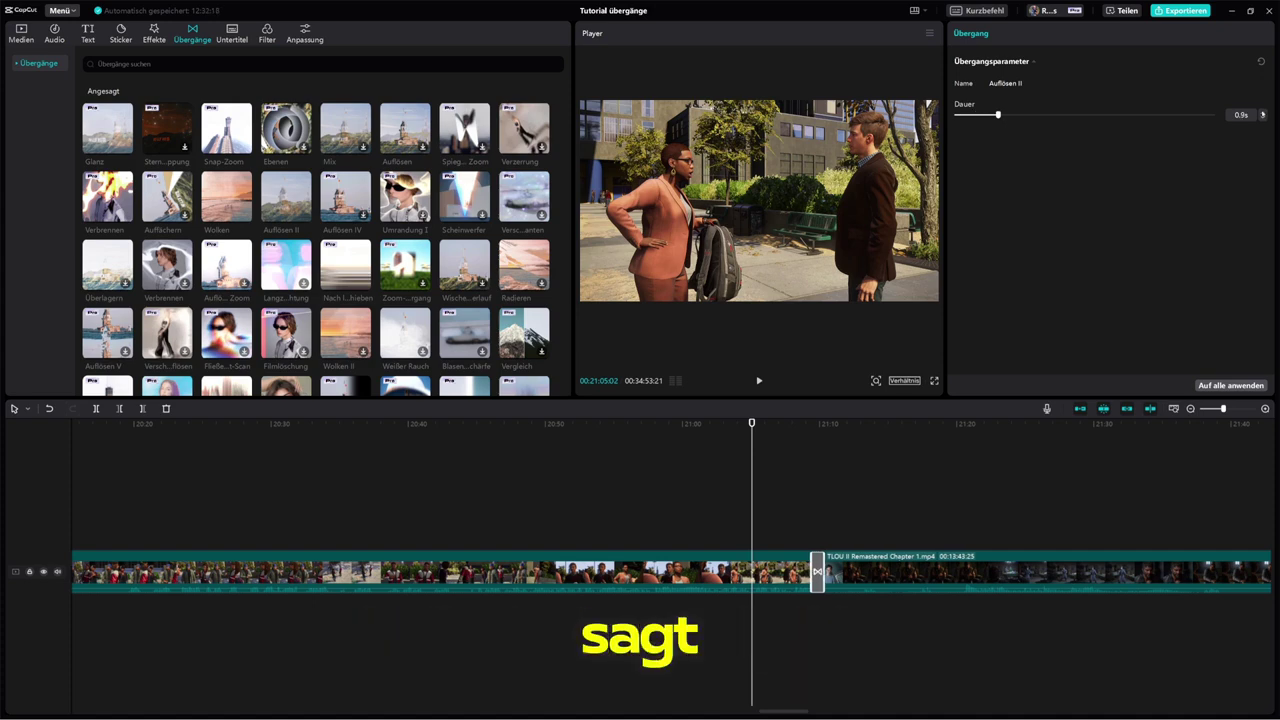
{"action": "left_click", "coordinate": [1262, 114]}
{"action": "left_click", "coordinate": [1262, 114]}
{"action": "left_click", "coordinate": [1262, 114]}
{"action": "left_click", "coordinate": [1262, 114]}
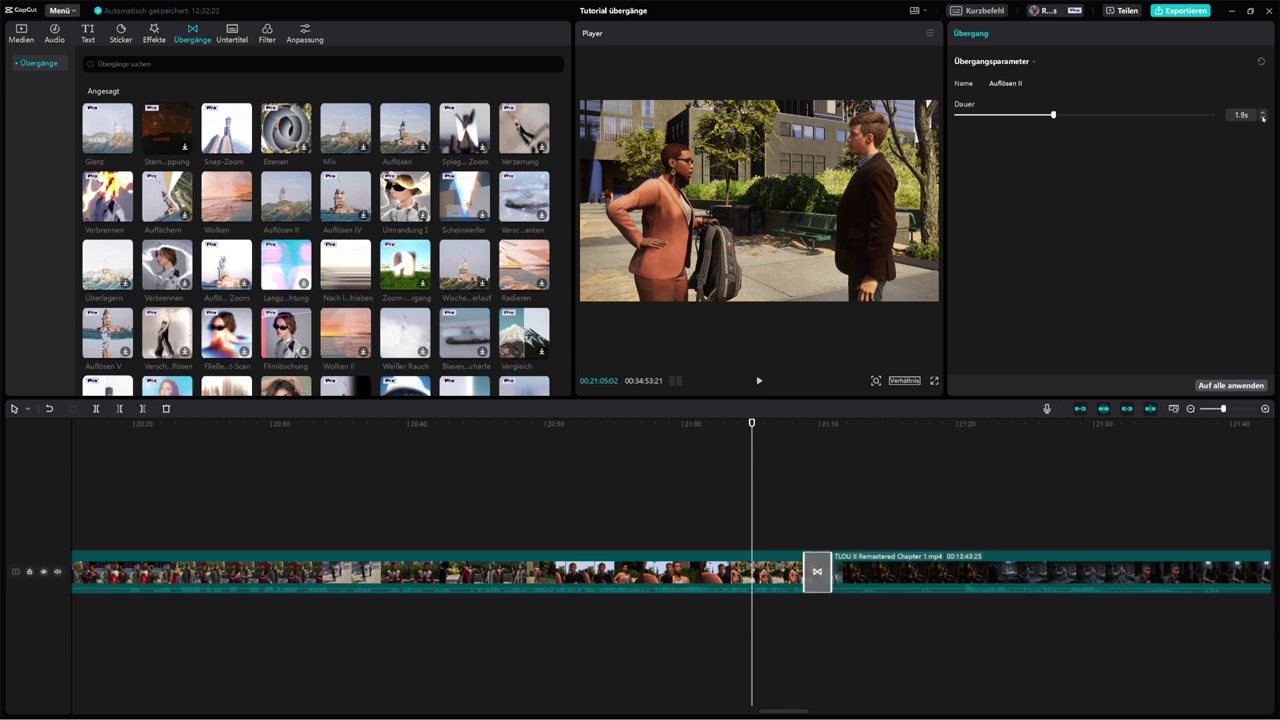
{"action": "double_click", "coordinate": [1246, 115]}
{"action": "type", "text": "1"}
{"action": "key", "text": "Return"}
- Play back the cut with the 1.5 s transition to check the slower dissolve
{"action": "left_click", "coordinate": [759, 381]}
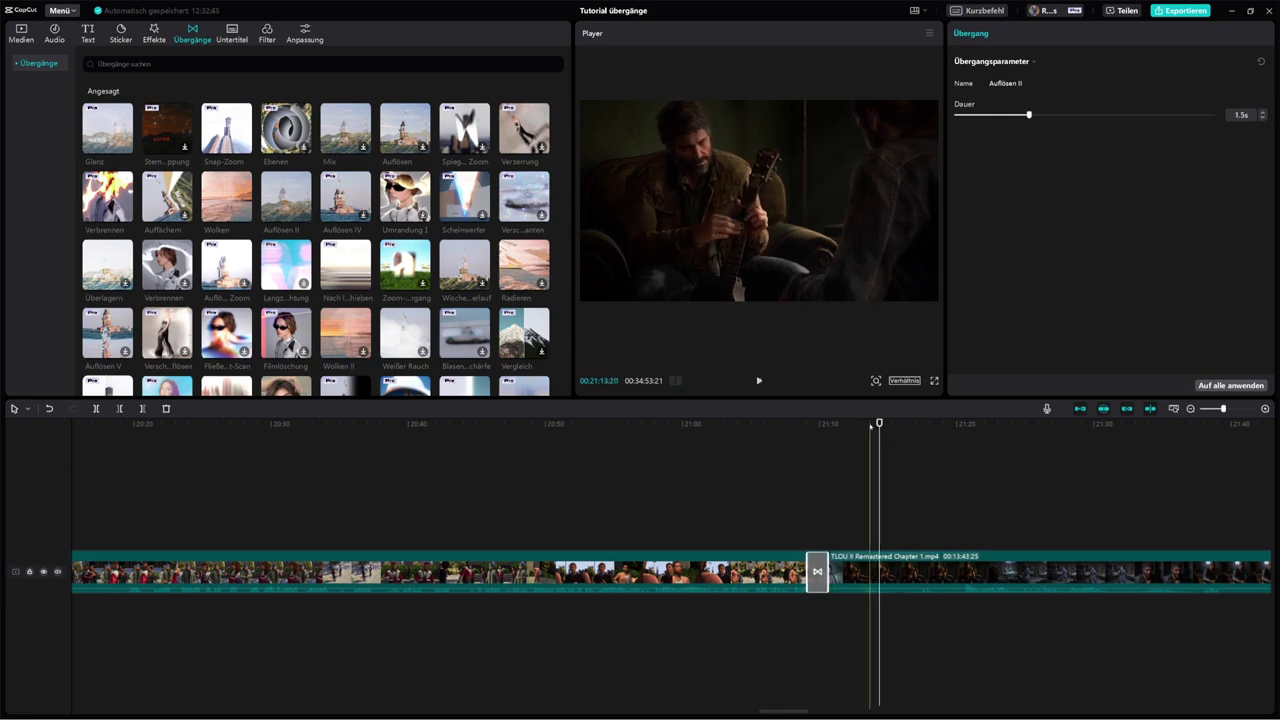
{"action": "left_click", "coordinate": [794, 445]}
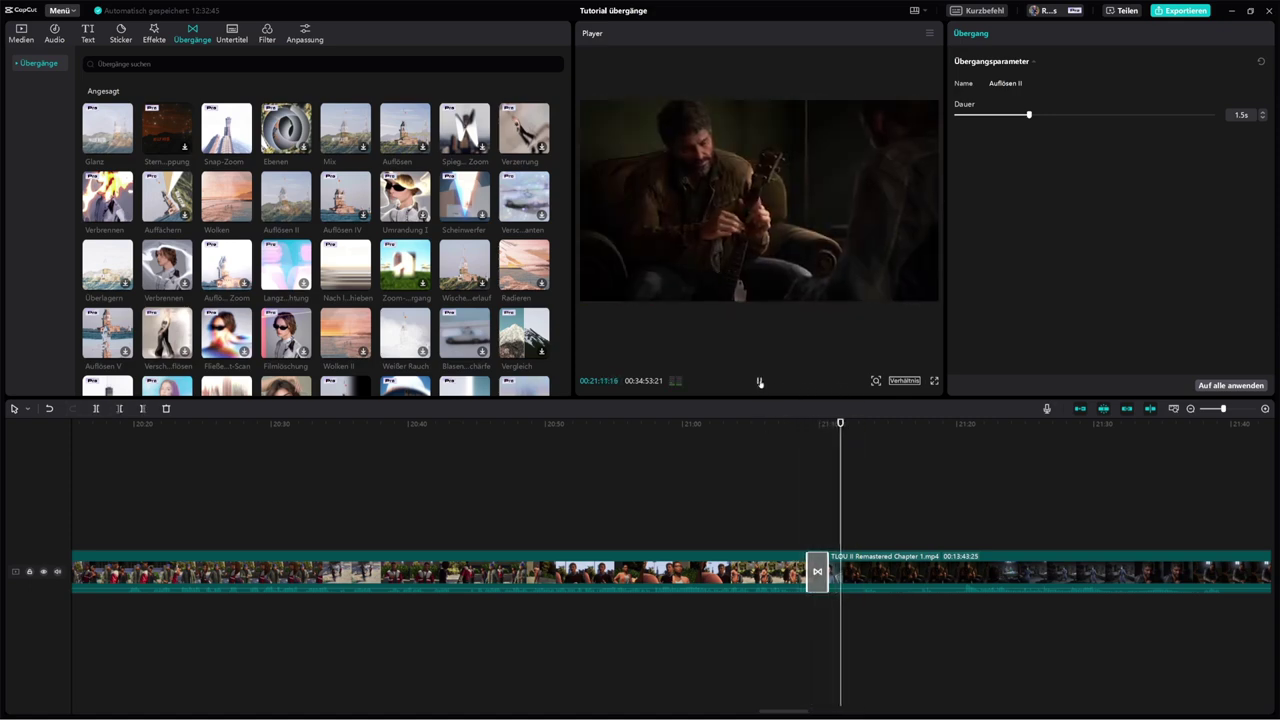
- Delete the Auflösen II transition and place the Mix transition at the cut between the two clips instead
{"action": "left_click", "coordinate": [760, 381]}
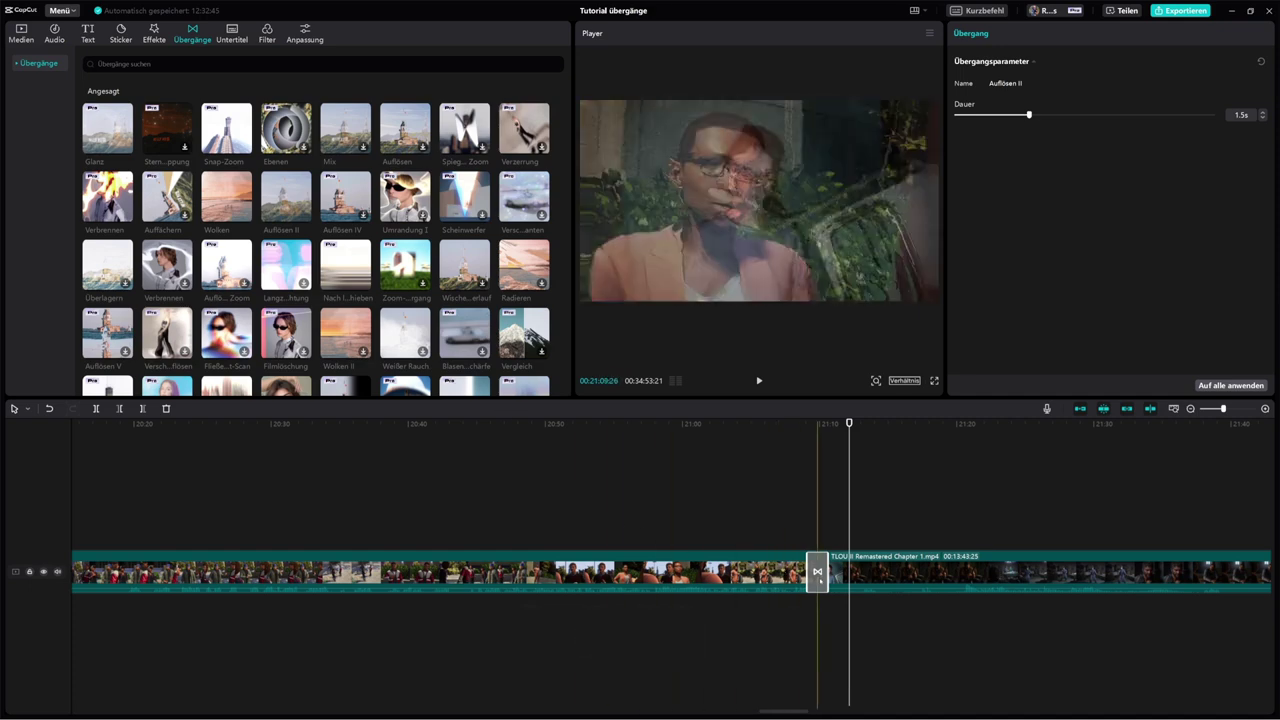
{"action": "key", "text": "Delete"}
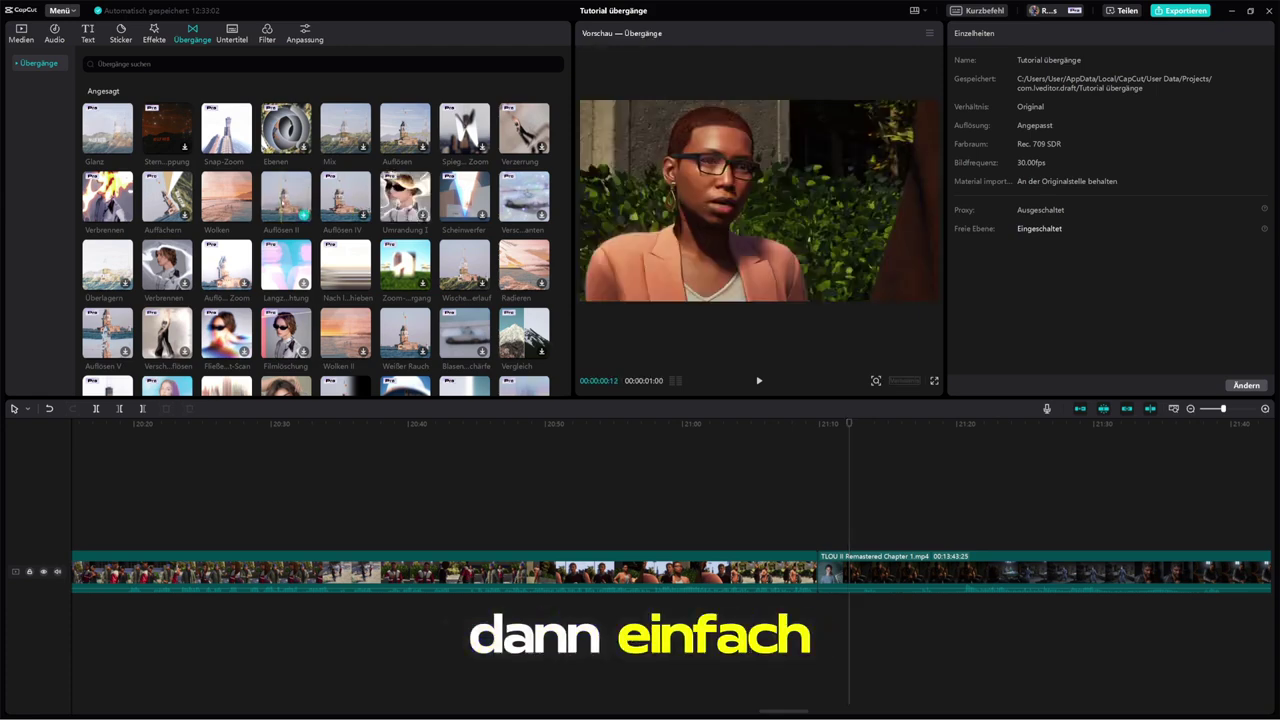
{"action": "mouse_move", "coordinate": [345, 128]}
{"action": "left_mouse_down"}
{"action": "mouse_move", "coordinate": [855, 625]}
{"action": "mouse_move", "coordinate": [820, 567]}
{"action": "mouse_move", "coordinate": [903, 570]}
{"action": "mouse_move", "coordinate": [810, 570]}
{"action": "mouse_move", "coordinate": [875, 570]}
{"action": "mouse_move", "coordinate": [830, 571]}
{"action": "left_mouse_up"}
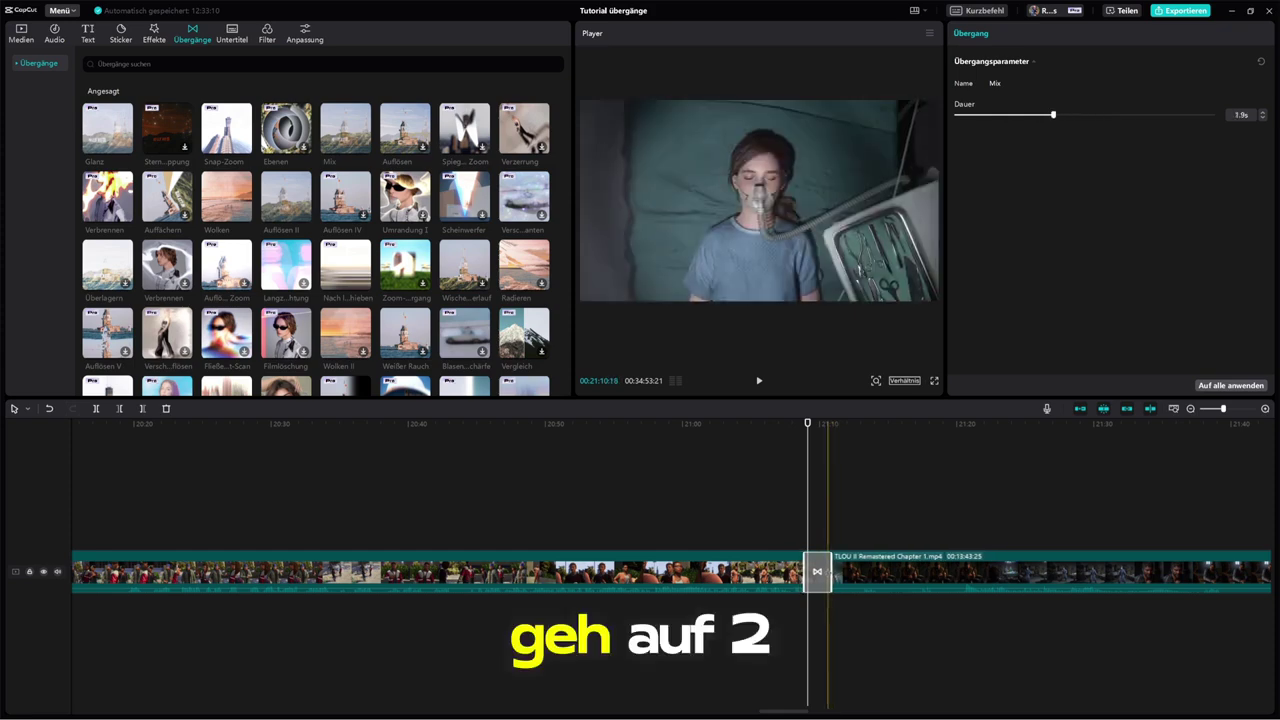
- Play back the Mix transition from shortly before the cut and return the playhead to just ahead of it
{"action": "left_click_drag", "start_coordinate": [808, 424], "coordinate": [786, 435]}
{"action": "left_click", "coordinate": [760, 382]}
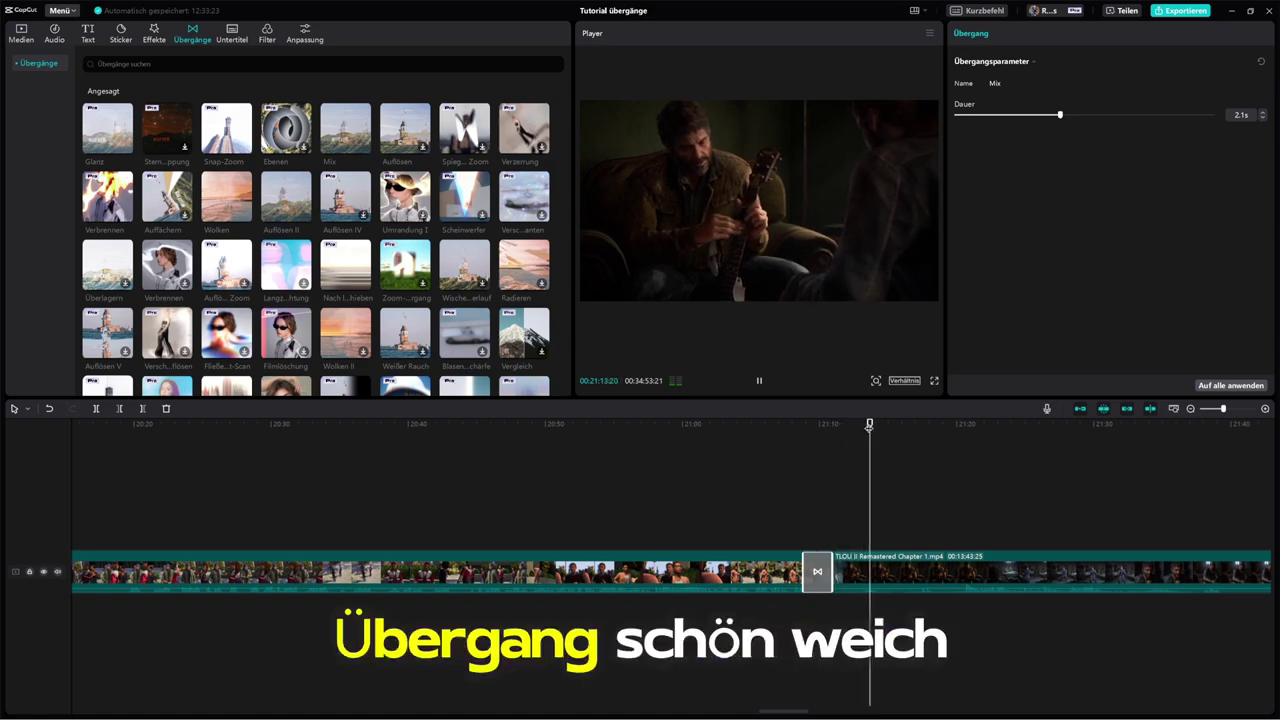
{"action": "left_click_drag", "start_coordinate": [836, 433], "coordinate": [775, 438]}
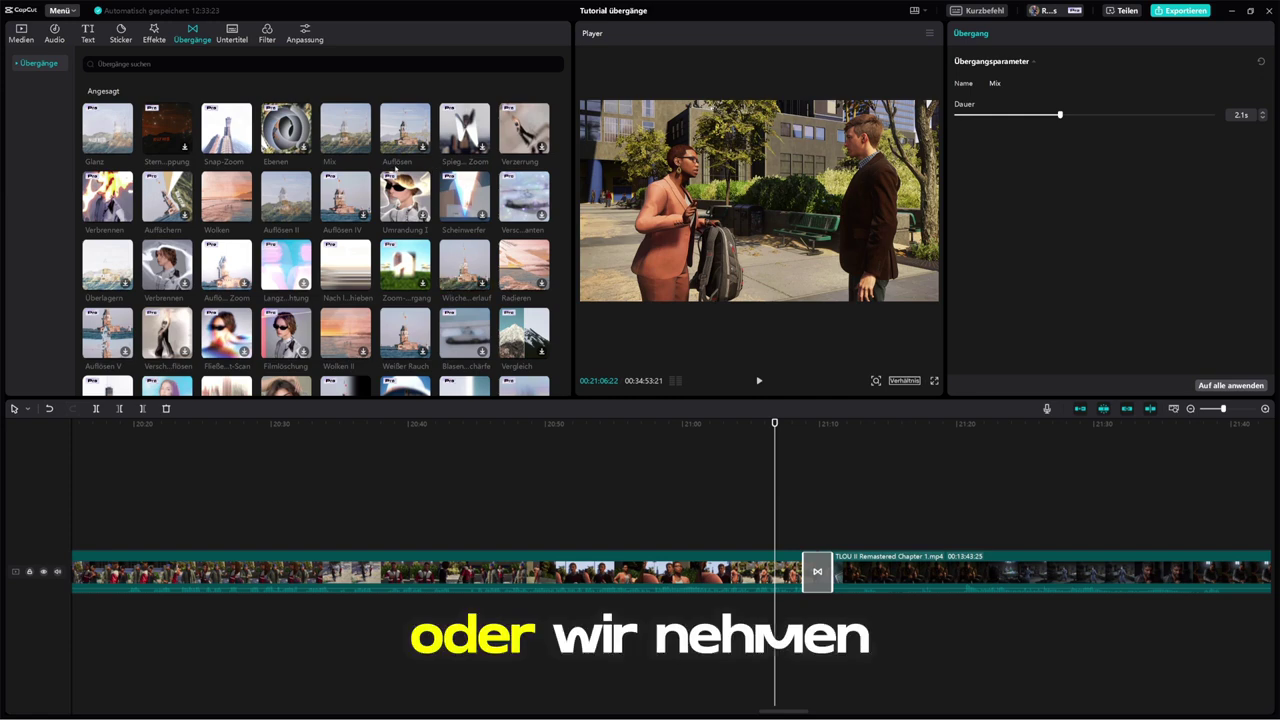
- Replace the Mix transition at the cut with the Schwarzes Blinken II transition
{"action": "left_click", "coordinate": [345, 265]}
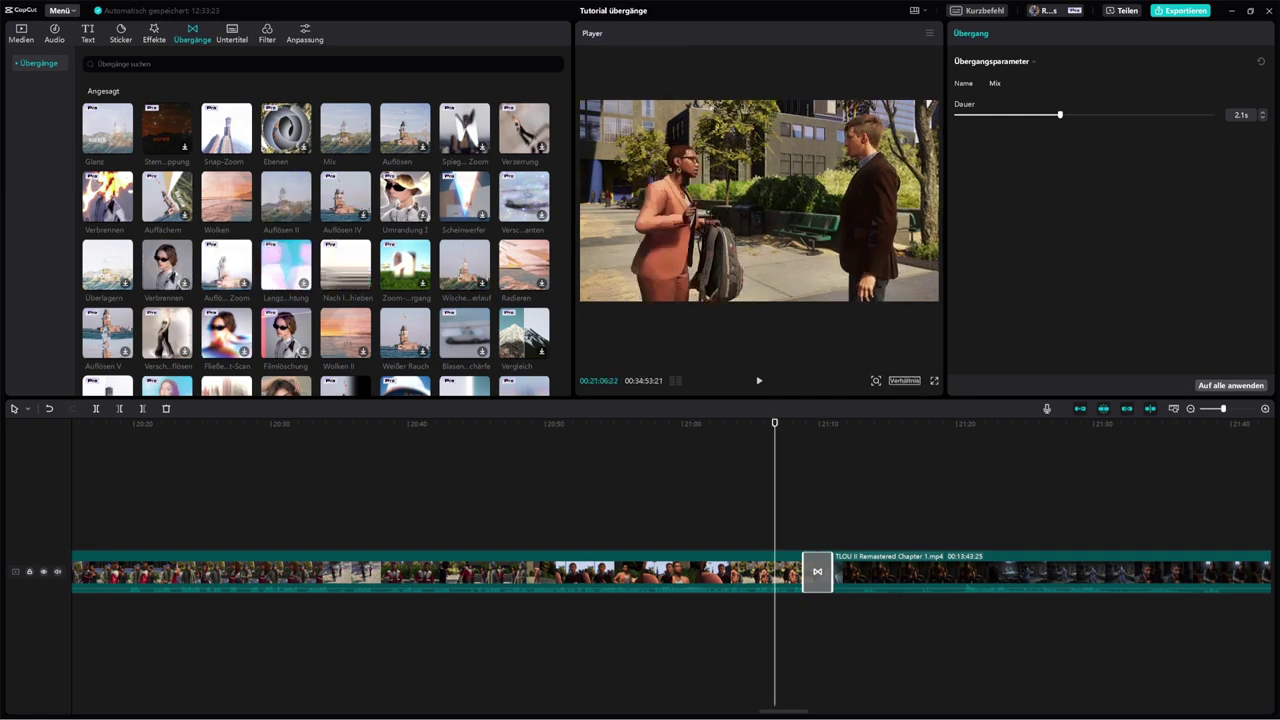
{"action": "scroll", "coordinate": [325, 237], "scroll_direction": "down", "scroll_amount": 3}
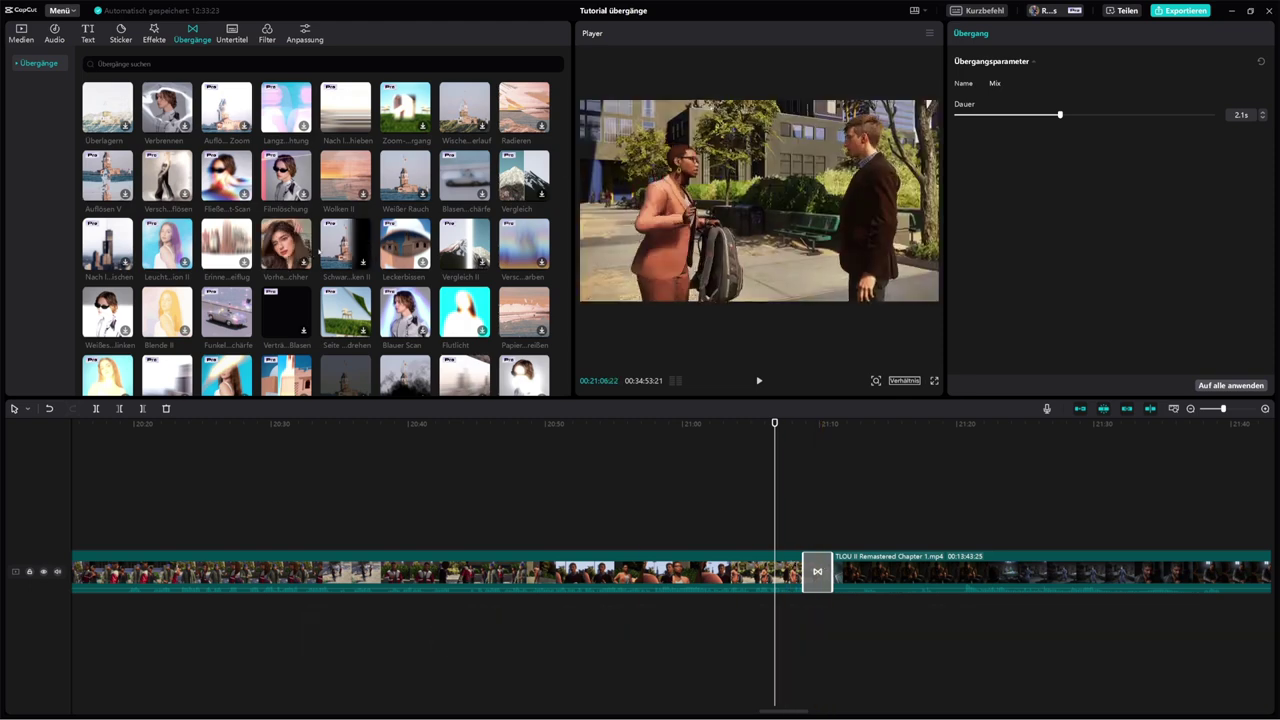
{"action": "left_click_drag", "start_coordinate": [432, 281], "coordinate": [818, 586]}
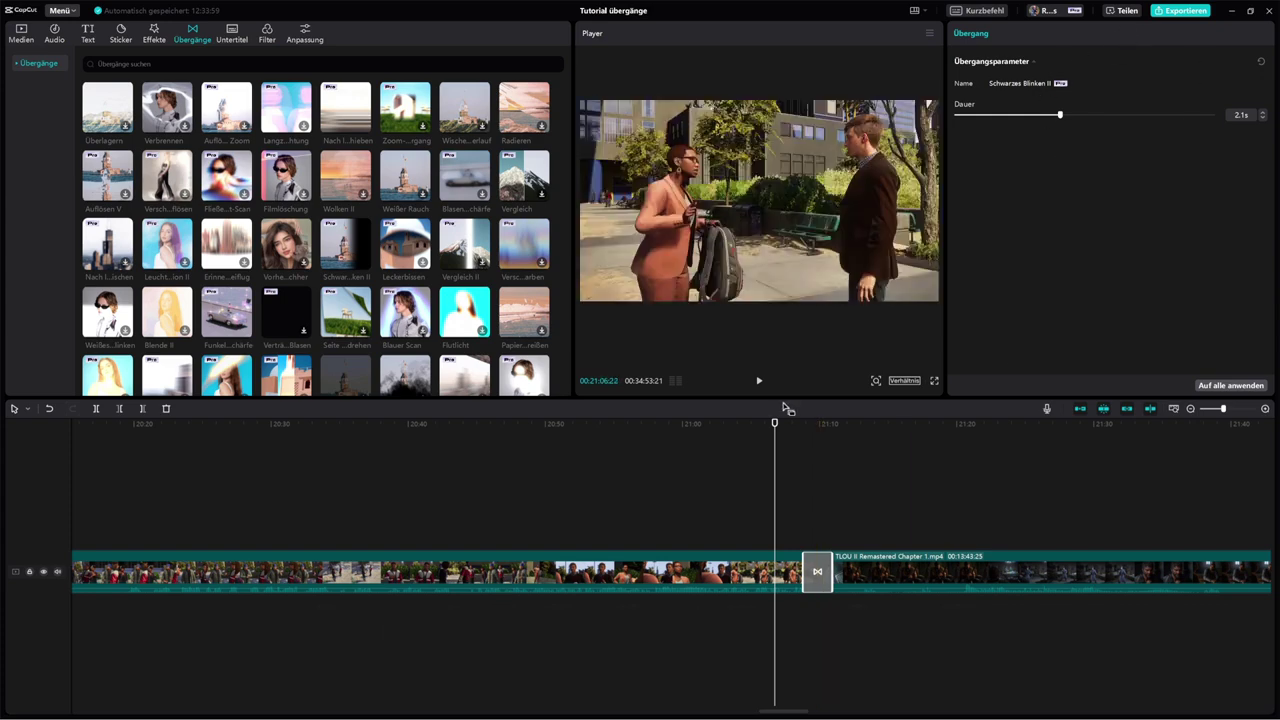
- Play back the Schwarzes Blinken II transition from shortly before the cut
{"action": "left_click", "coordinate": [759, 381]}
{"action": "left_click", "coordinate": [759, 381]}
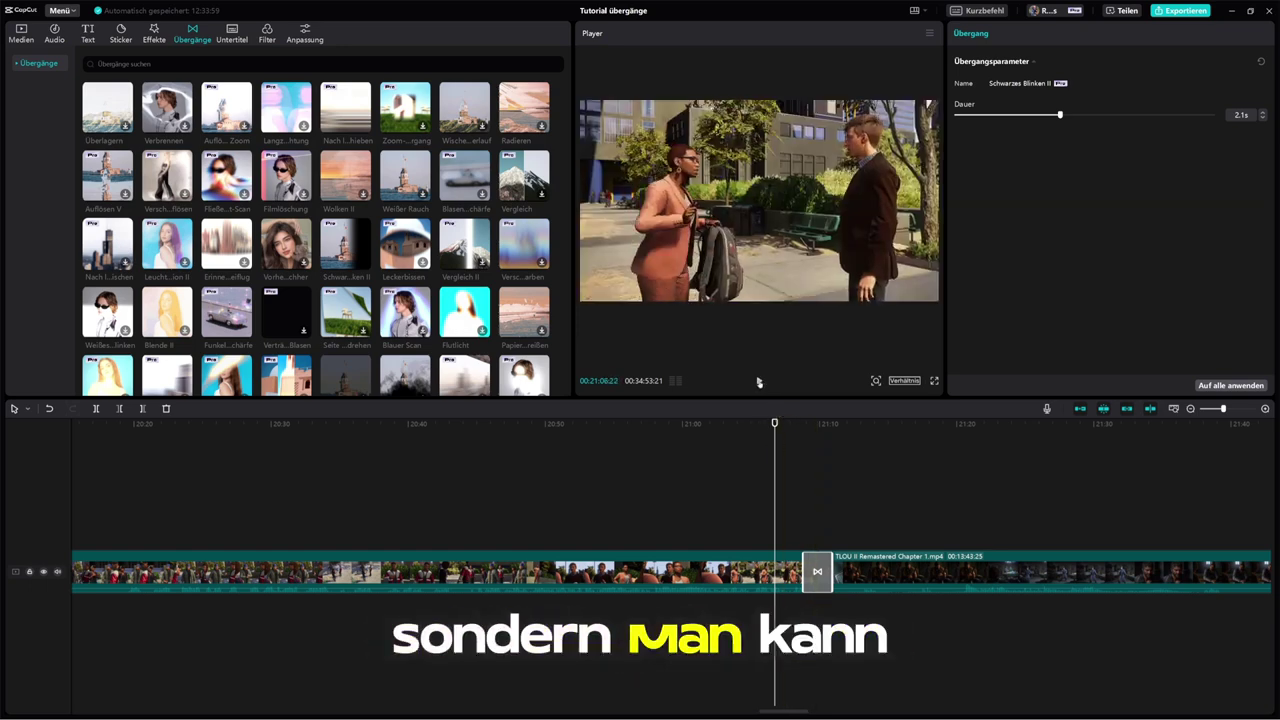
{"action": "left_click", "coordinate": [759, 381]}
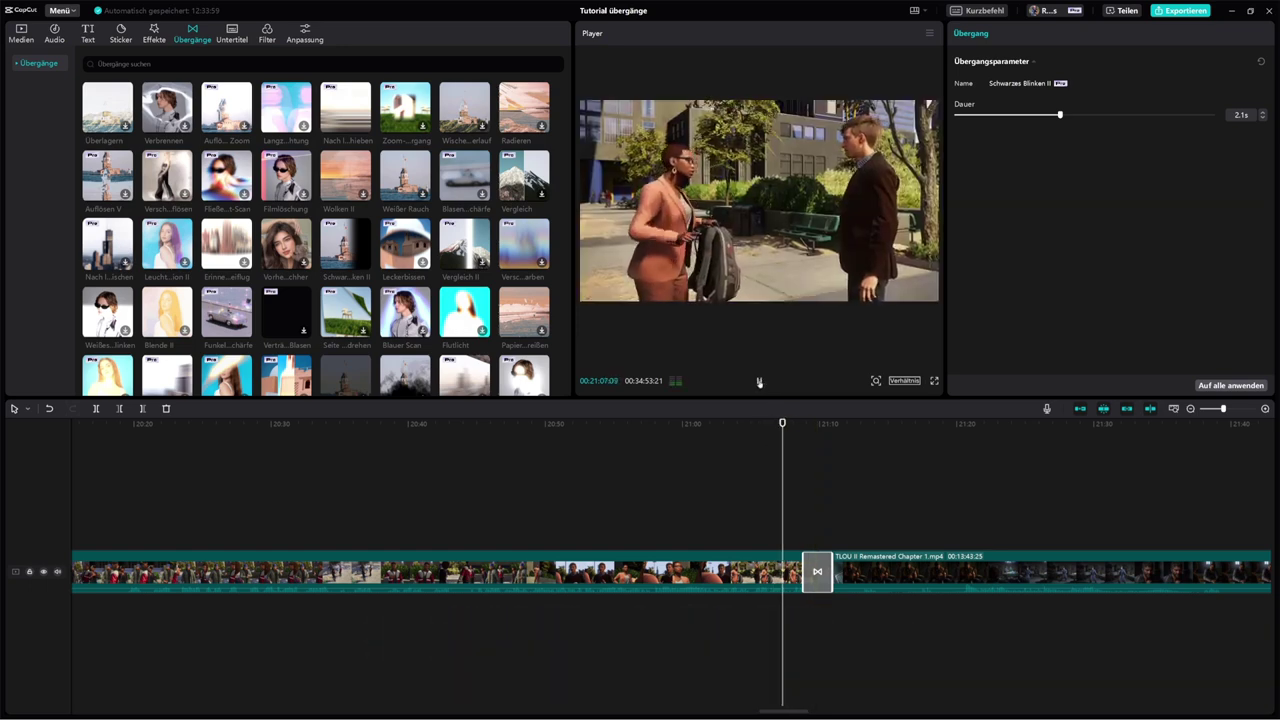